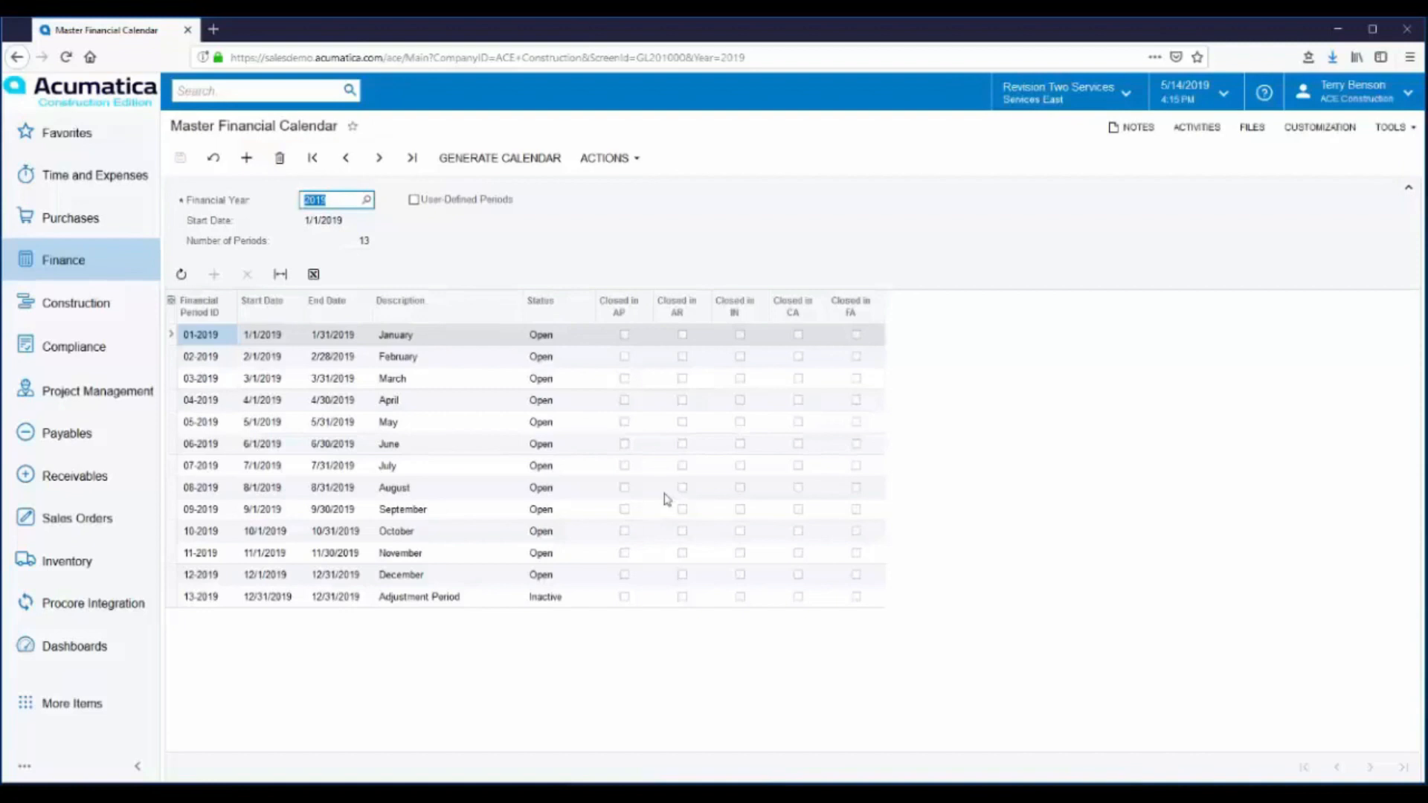
- Review the Payables processes, then return to the Master Financial Calendar and examine the available period actions
{"action": "left_click", "coordinate": [67, 438]}
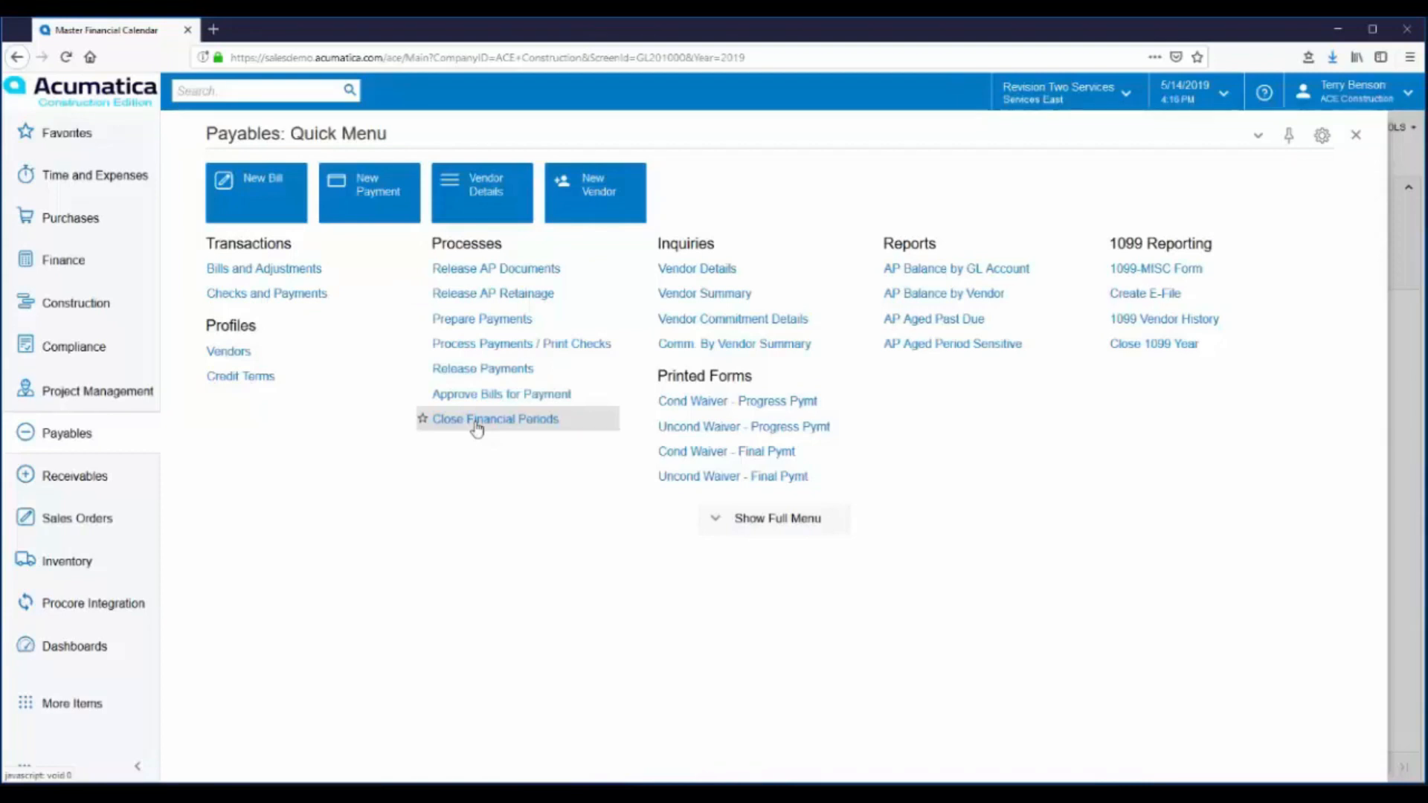
{"action": "left_click", "coordinate": [71, 260]}
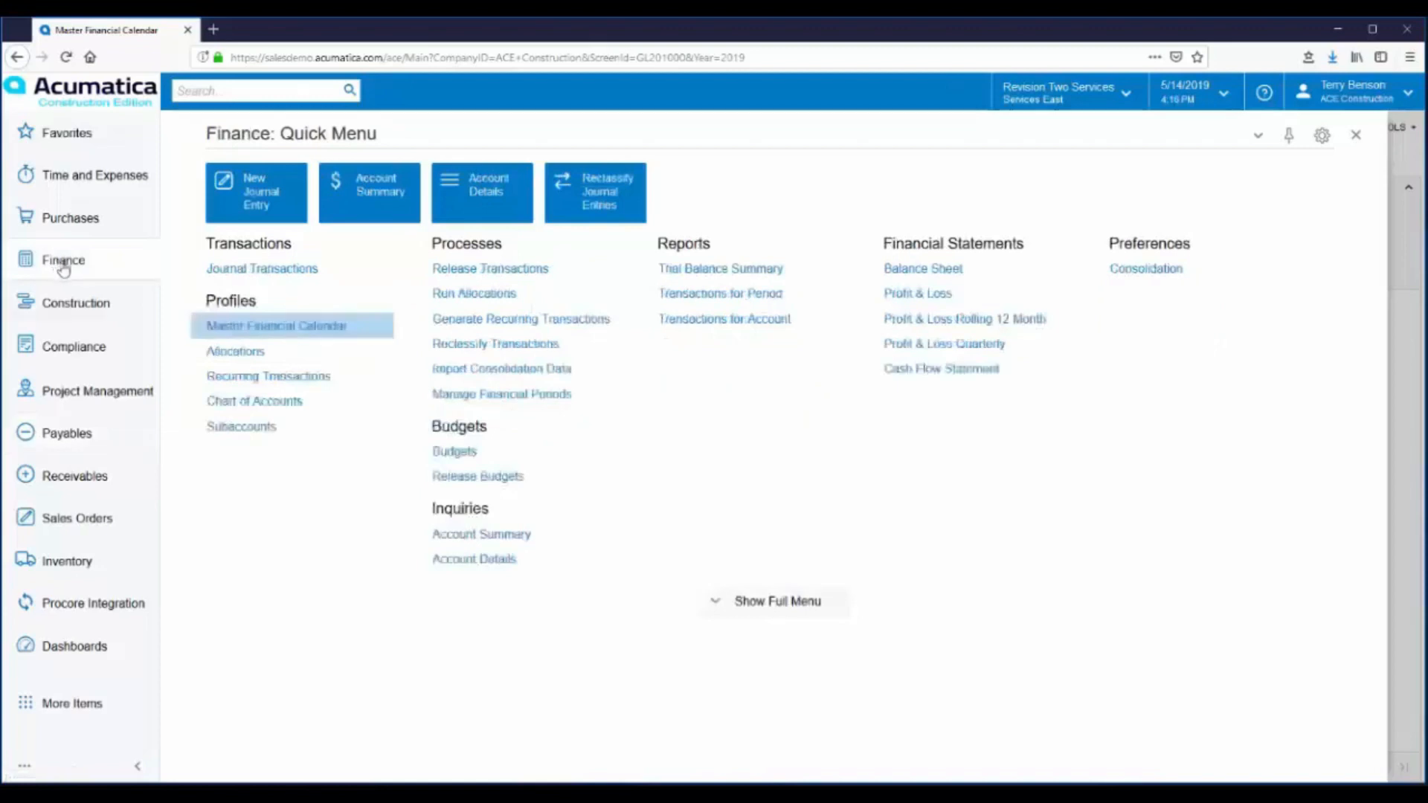
{"action": "left_click", "coordinate": [315, 331]}
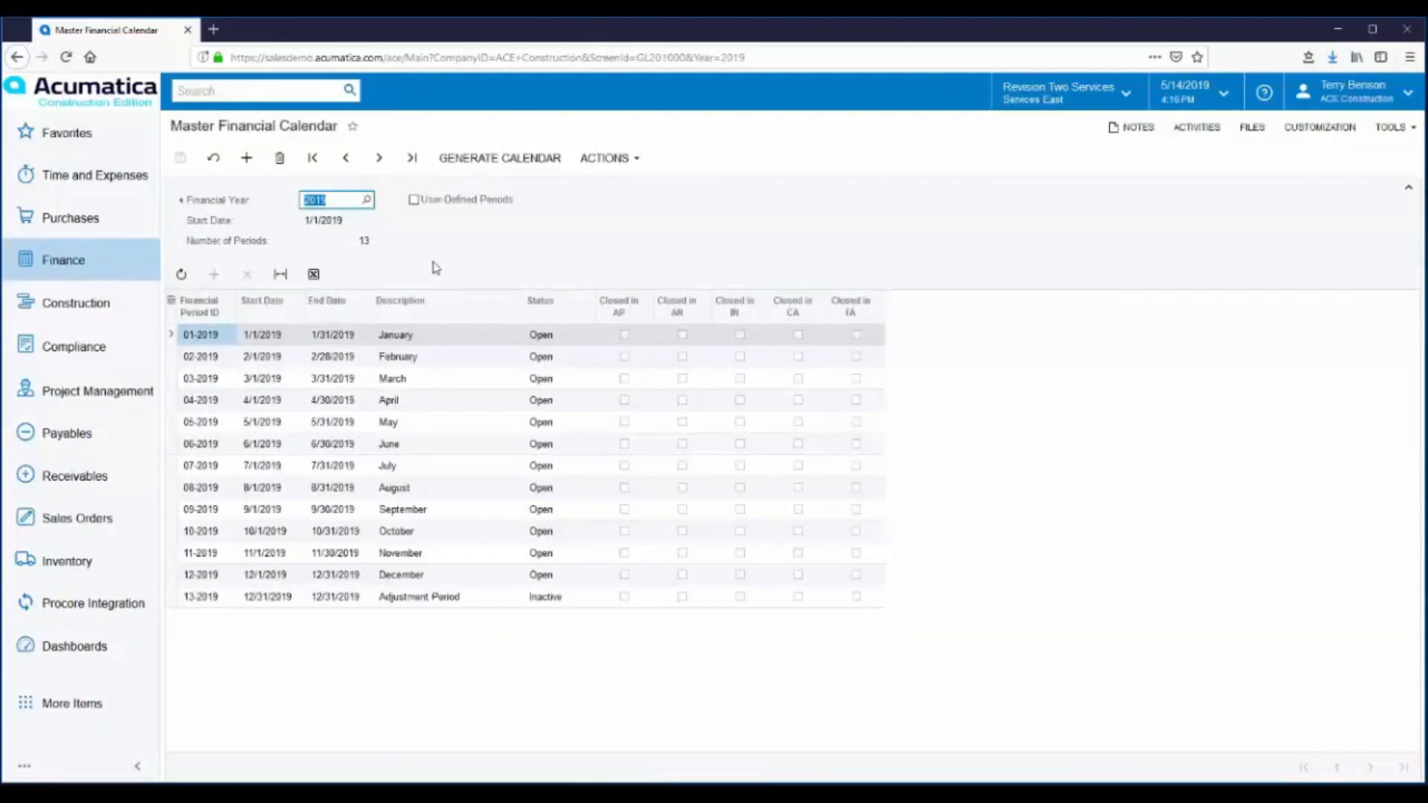
{"action": "left_click", "coordinate": [633, 161]}
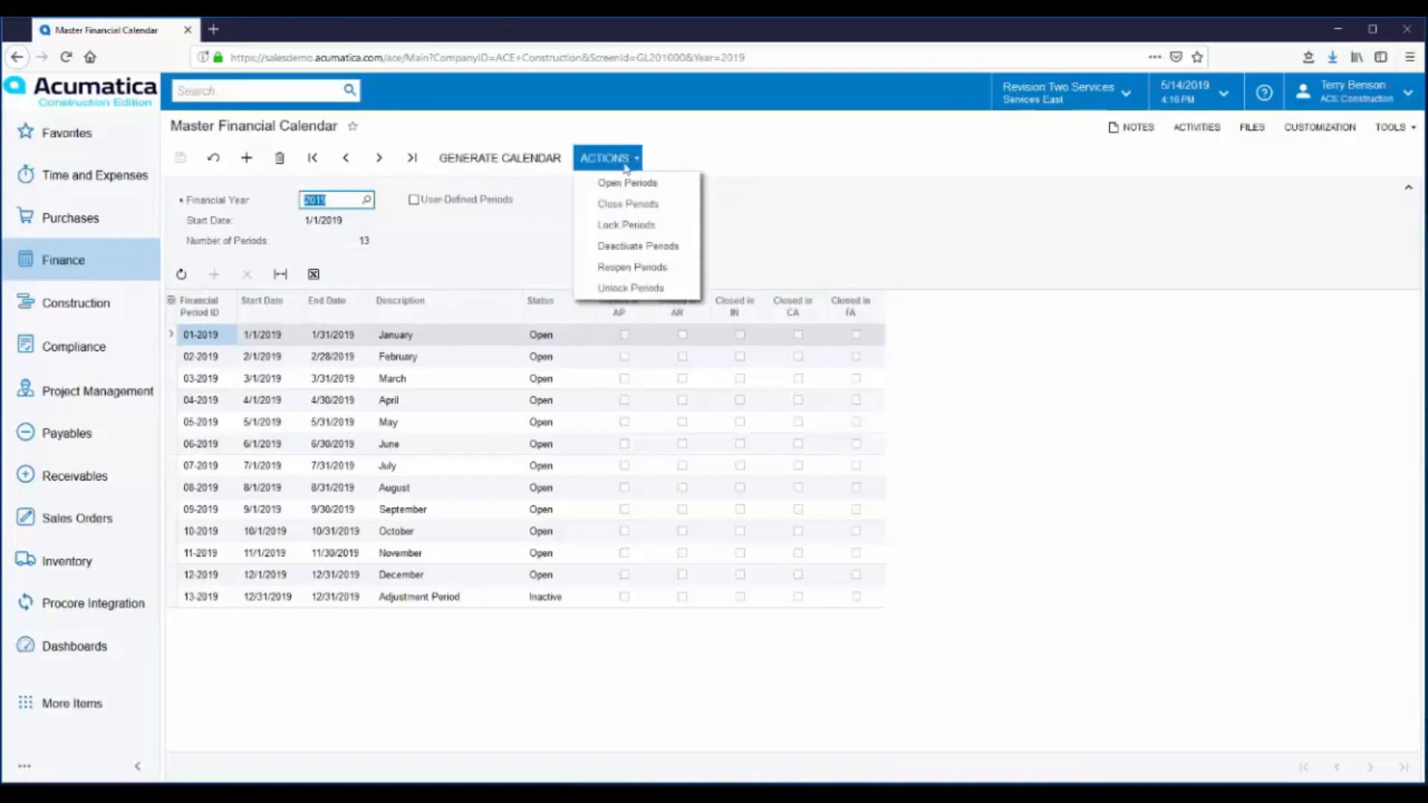
{"action": "left_click", "coordinate": [477, 255]}
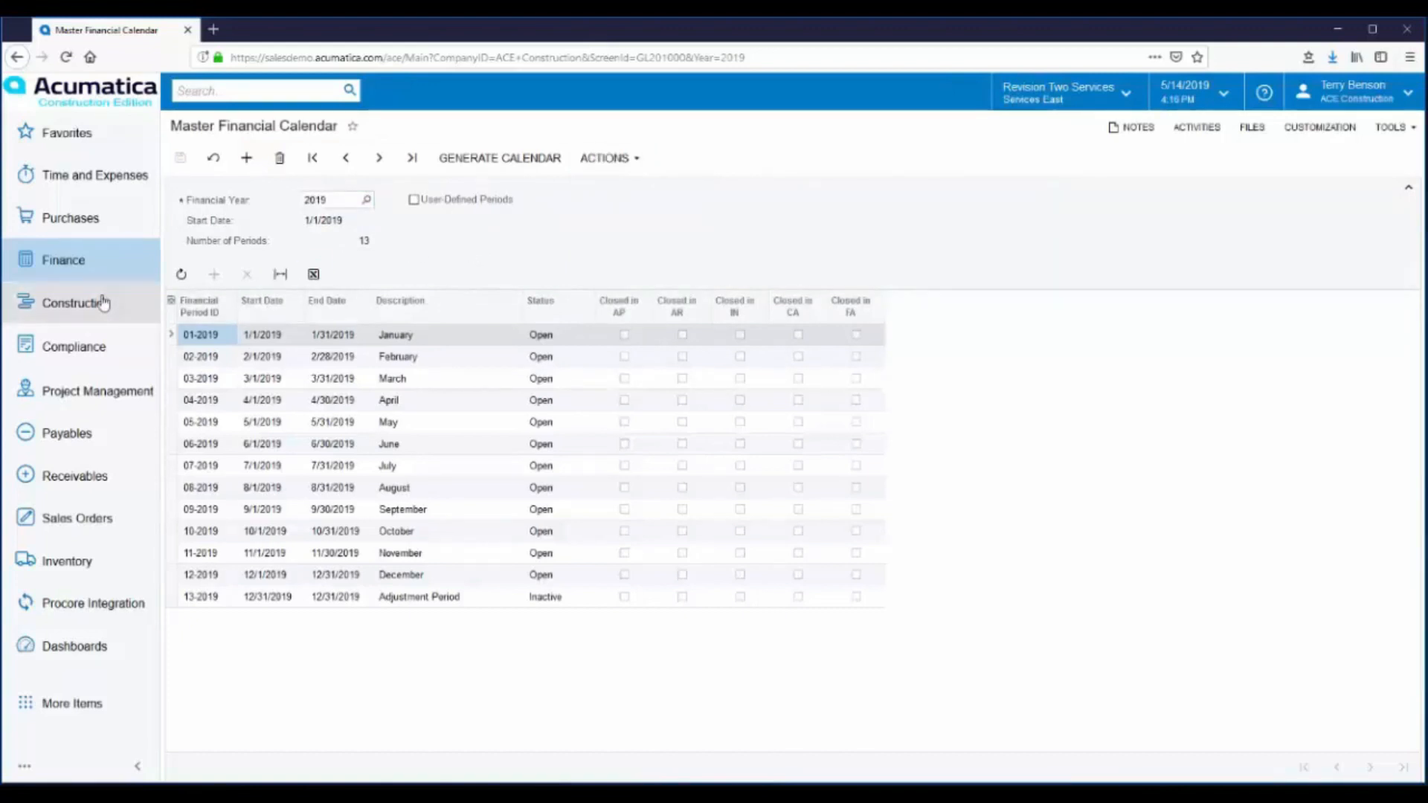
- Create a new journal entry and load its lines from JE import.xlsx, accepting the Update Existing mode and the proposed column mapping
{"action": "left_click", "coordinate": [62, 275]}
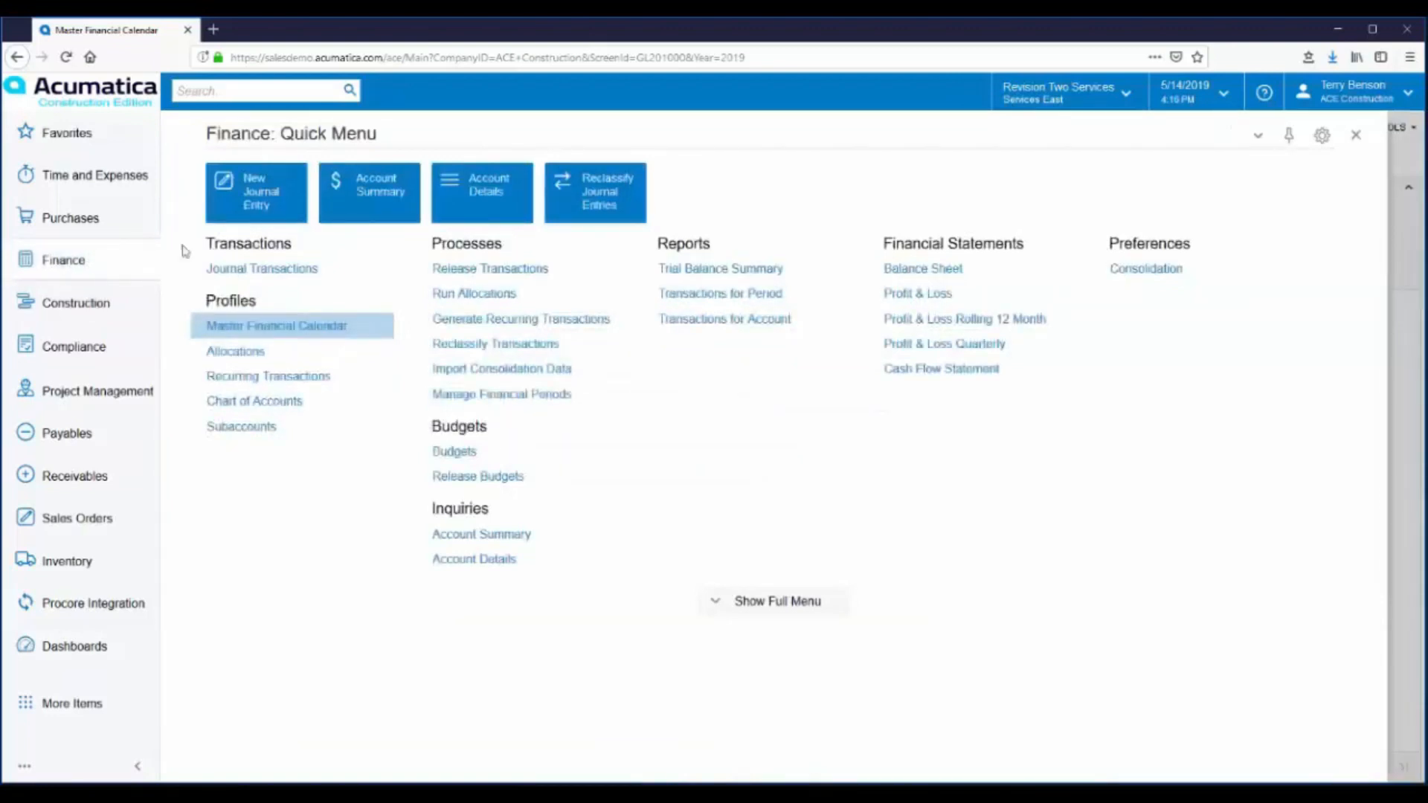
{"action": "left_click", "coordinate": [253, 210]}
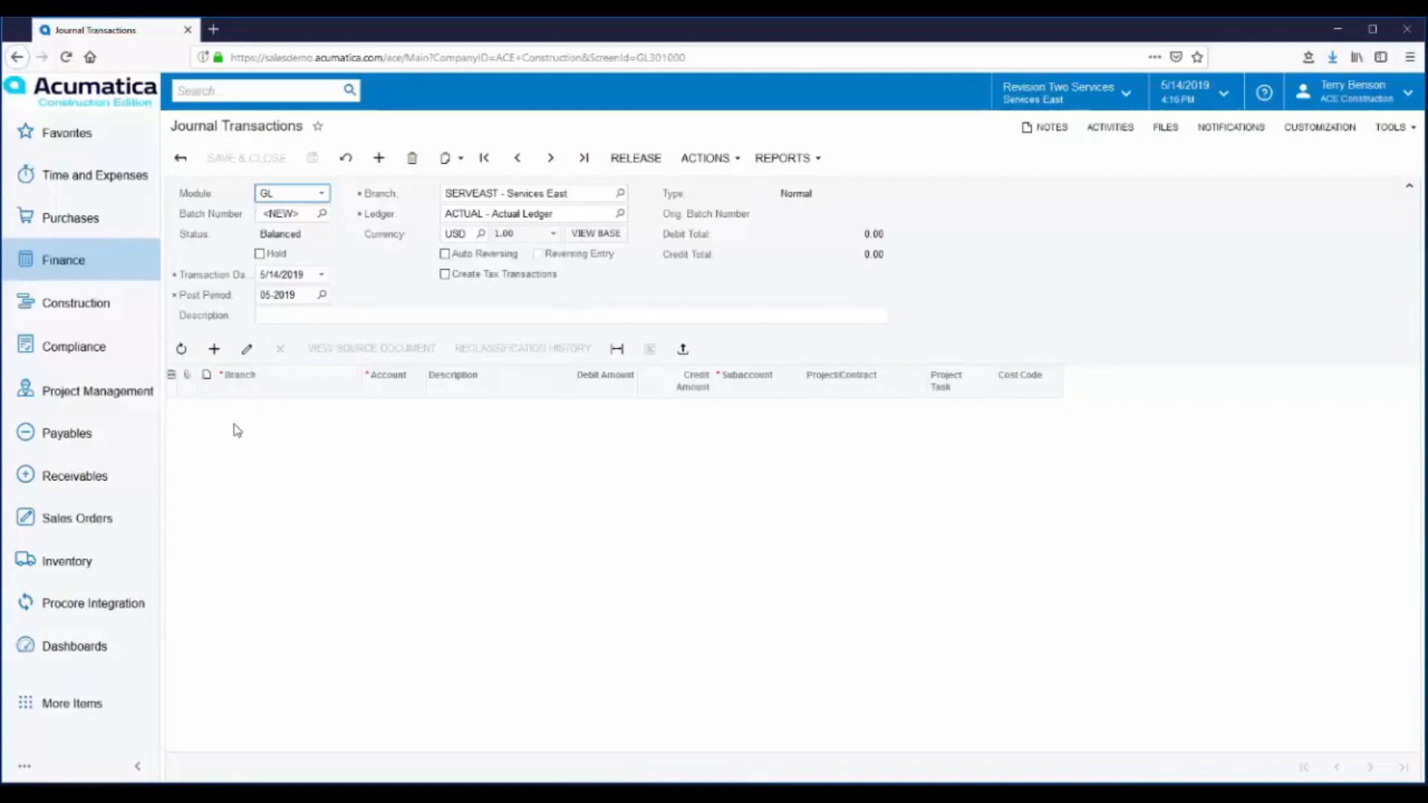
{"action": "left_click", "coordinate": [683, 354]}
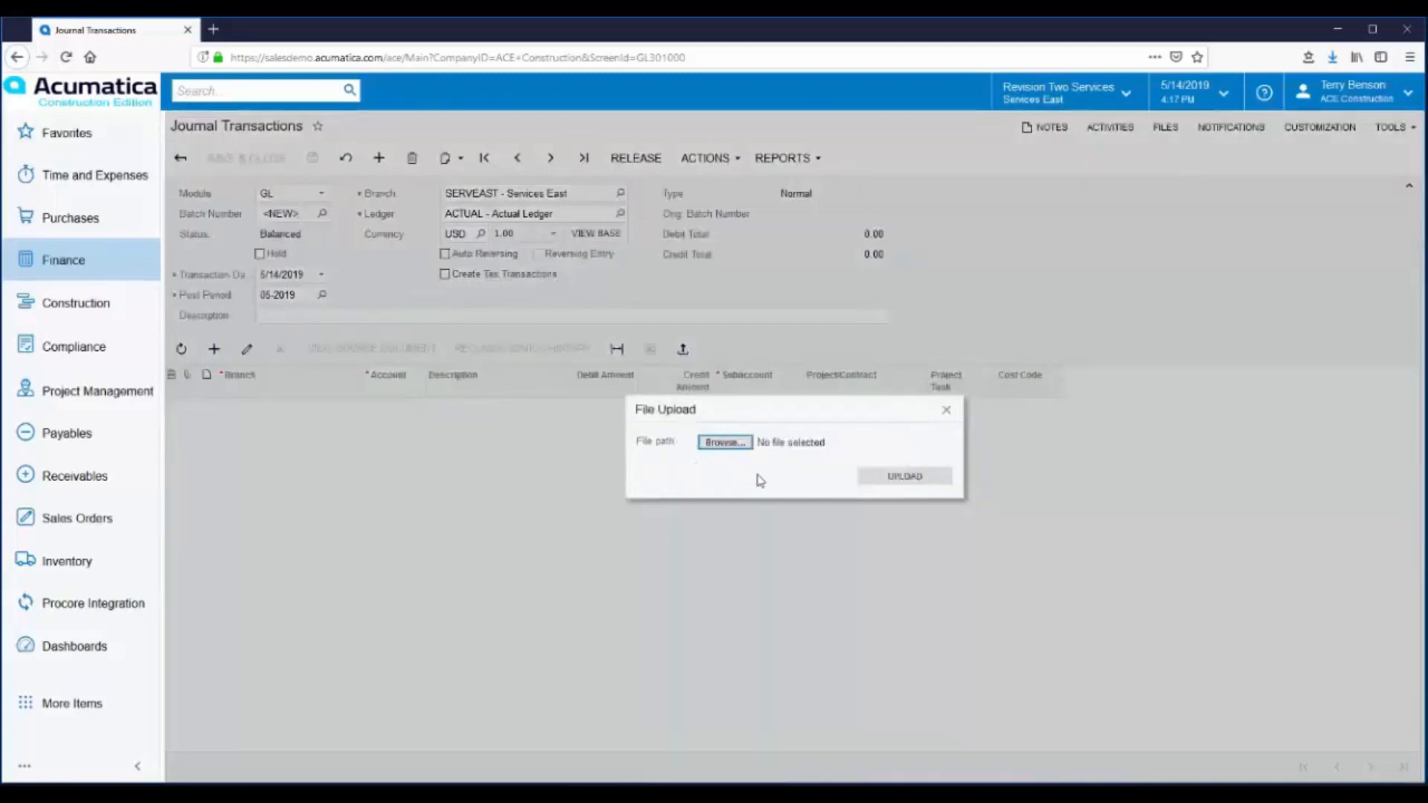
{"action": "left_click", "coordinate": [726, 449]}
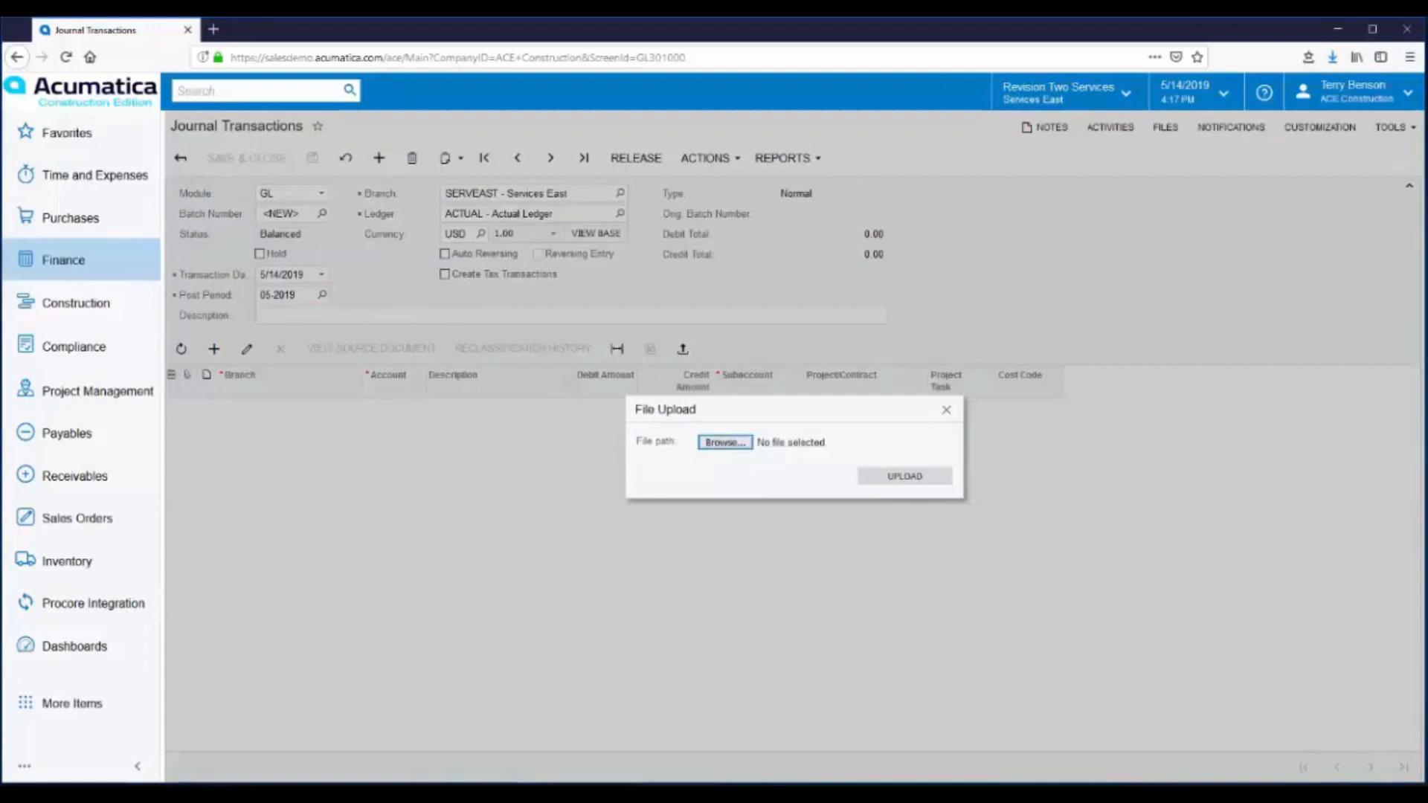
{"action": "double_click", "coordinate": [112, 390]}
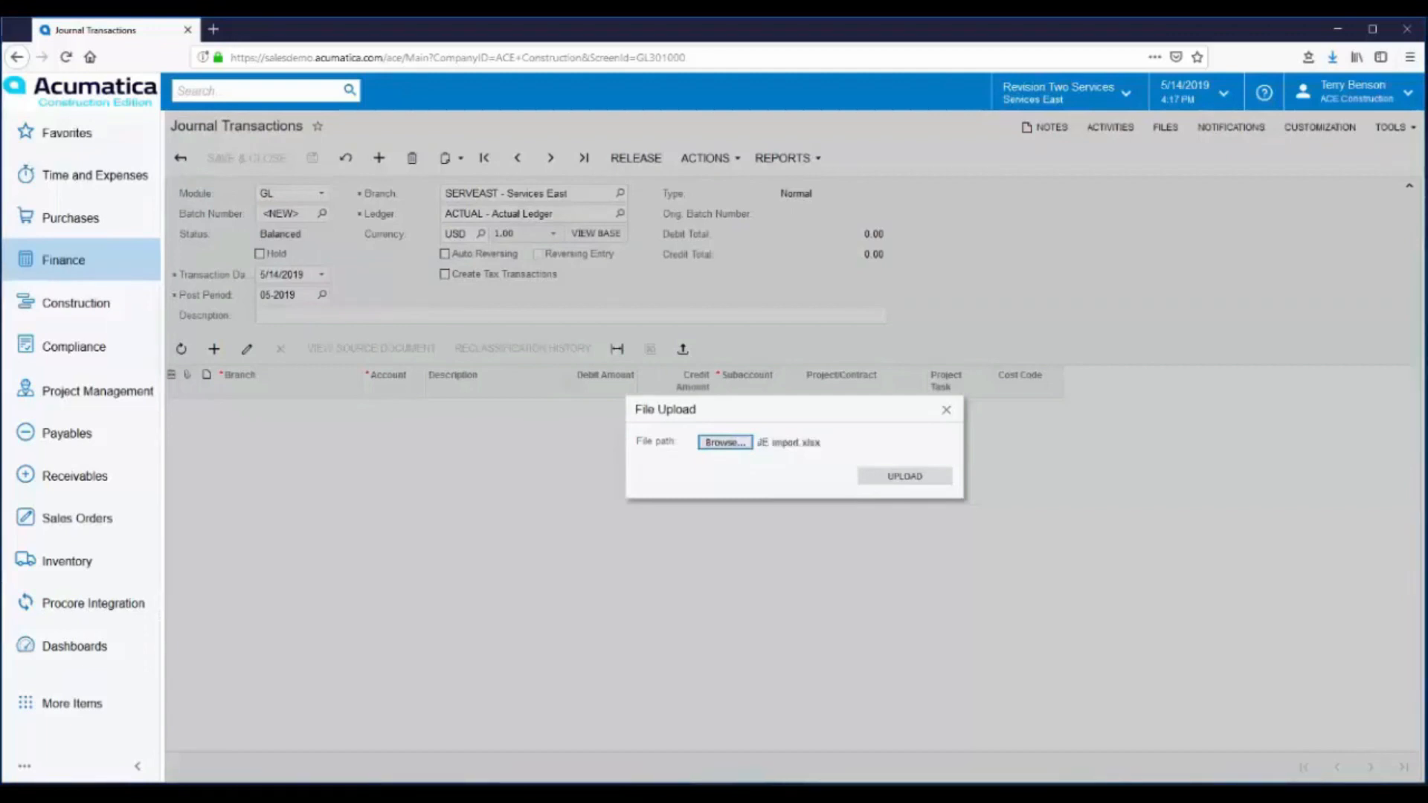
{"action": "left_click", "coordinate": [911, 482]}
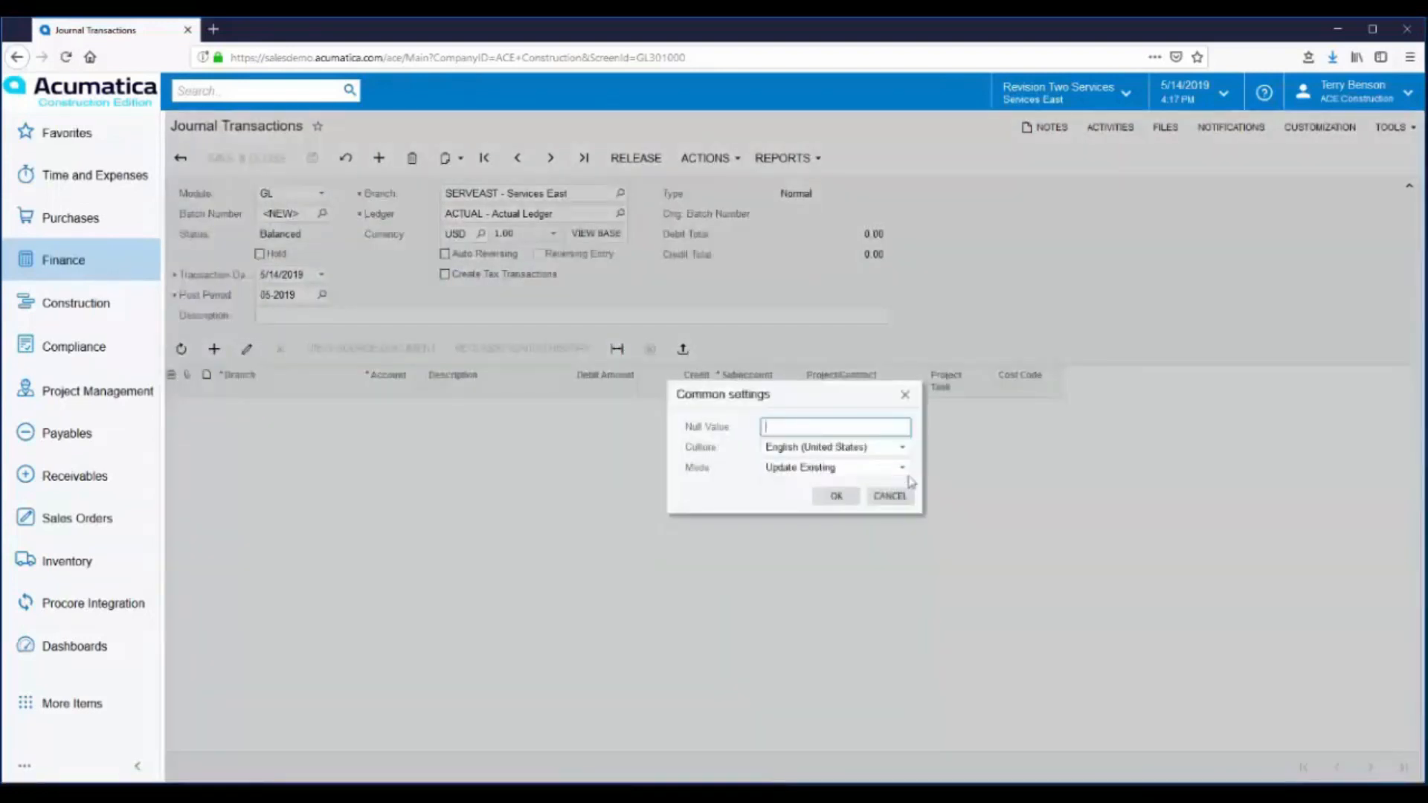
{"action": "left_click", "coordinate": [836, 497]}
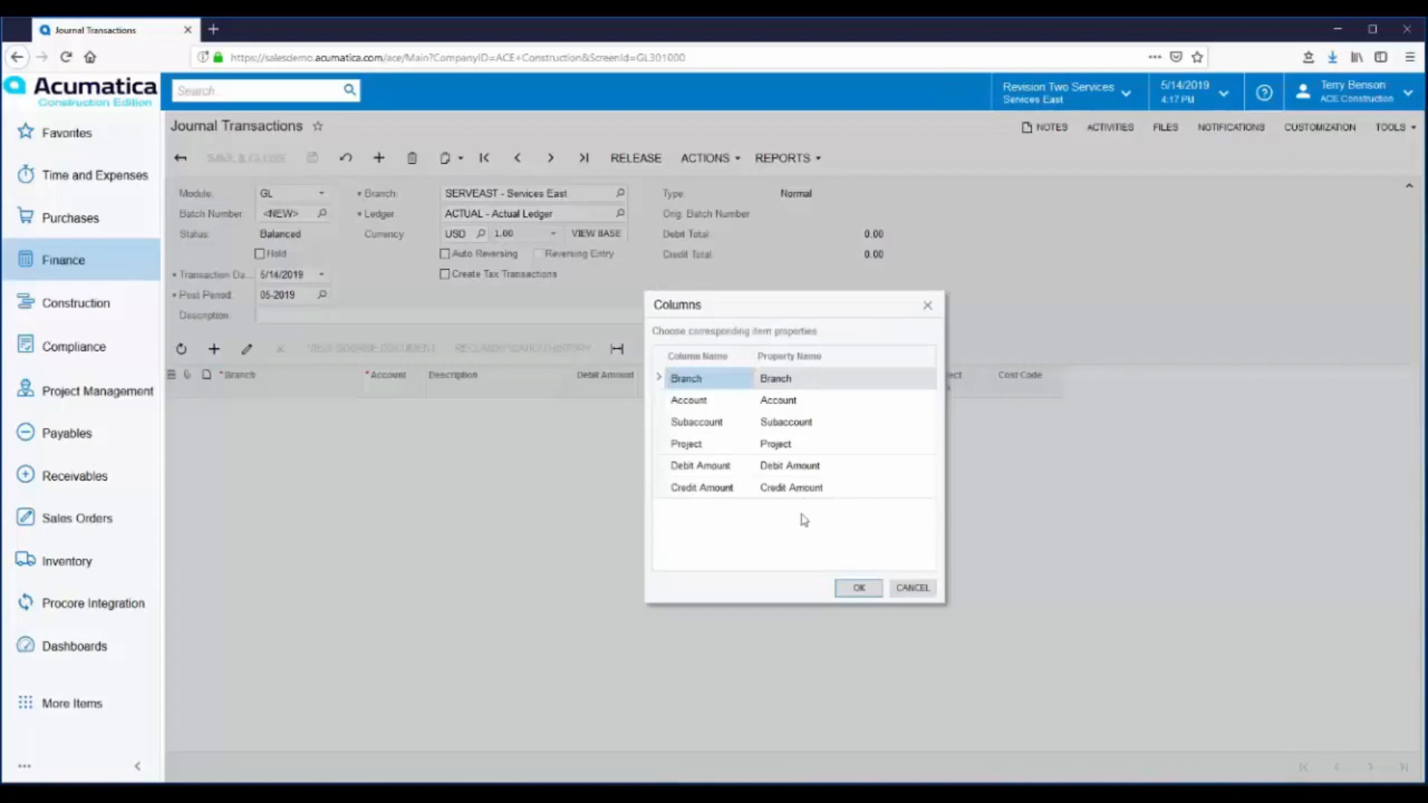
{"action": "left_click", "coordinate": [859, 588]}
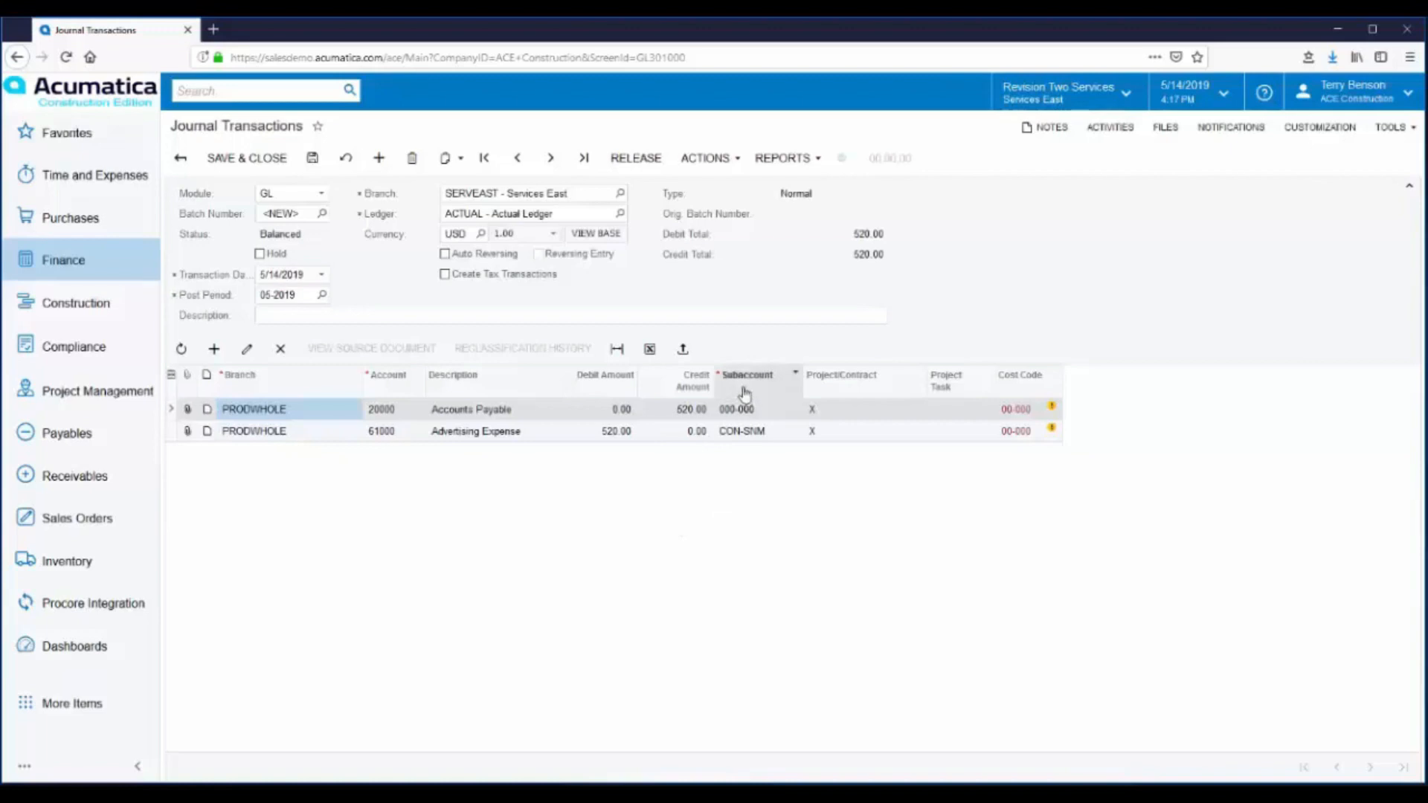
- Look up the Product Group and Department segment values for the Advertising Expense line's subaccount
{"action": "left_click", "coordinate": [731, 433]}
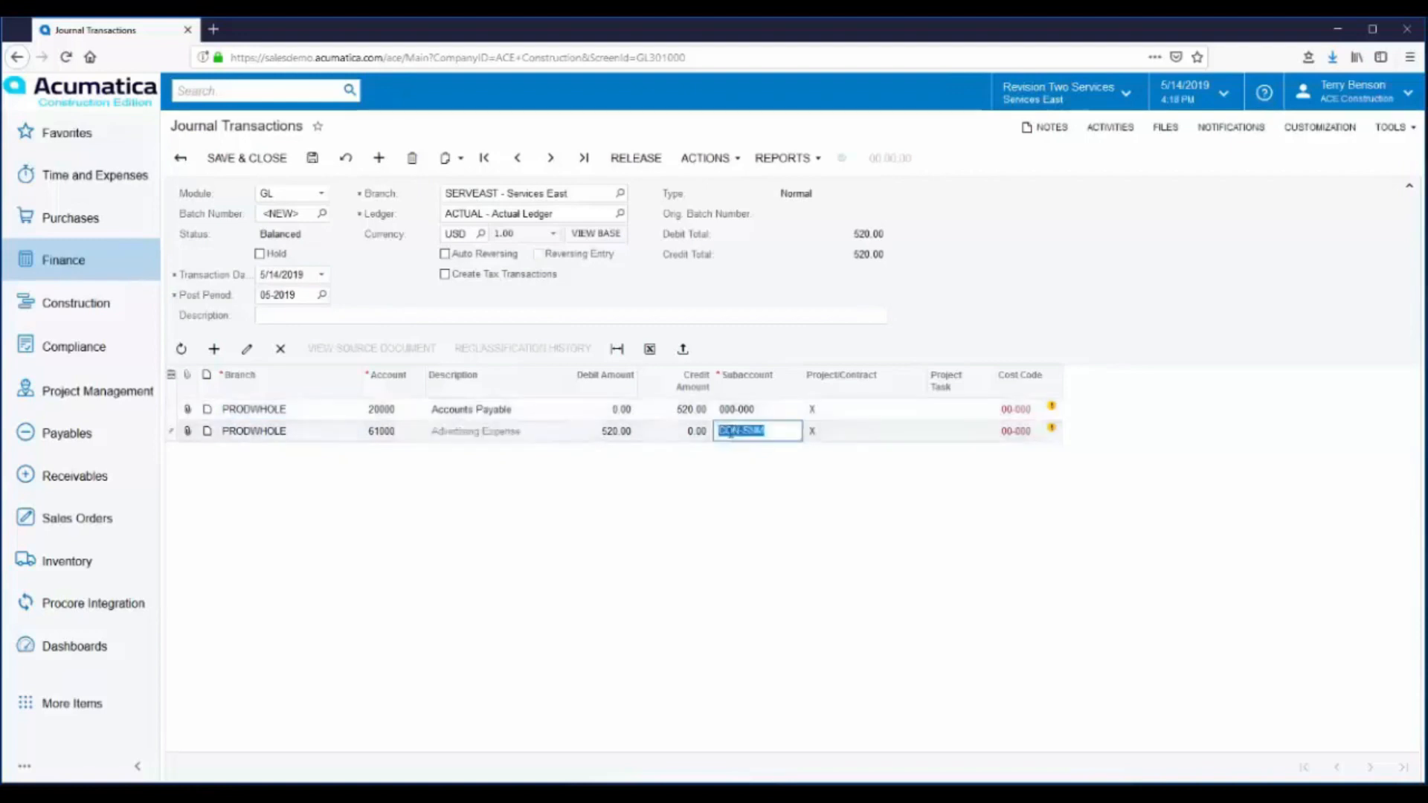
{"action": "left_click", "coordinate": [732, 433]}
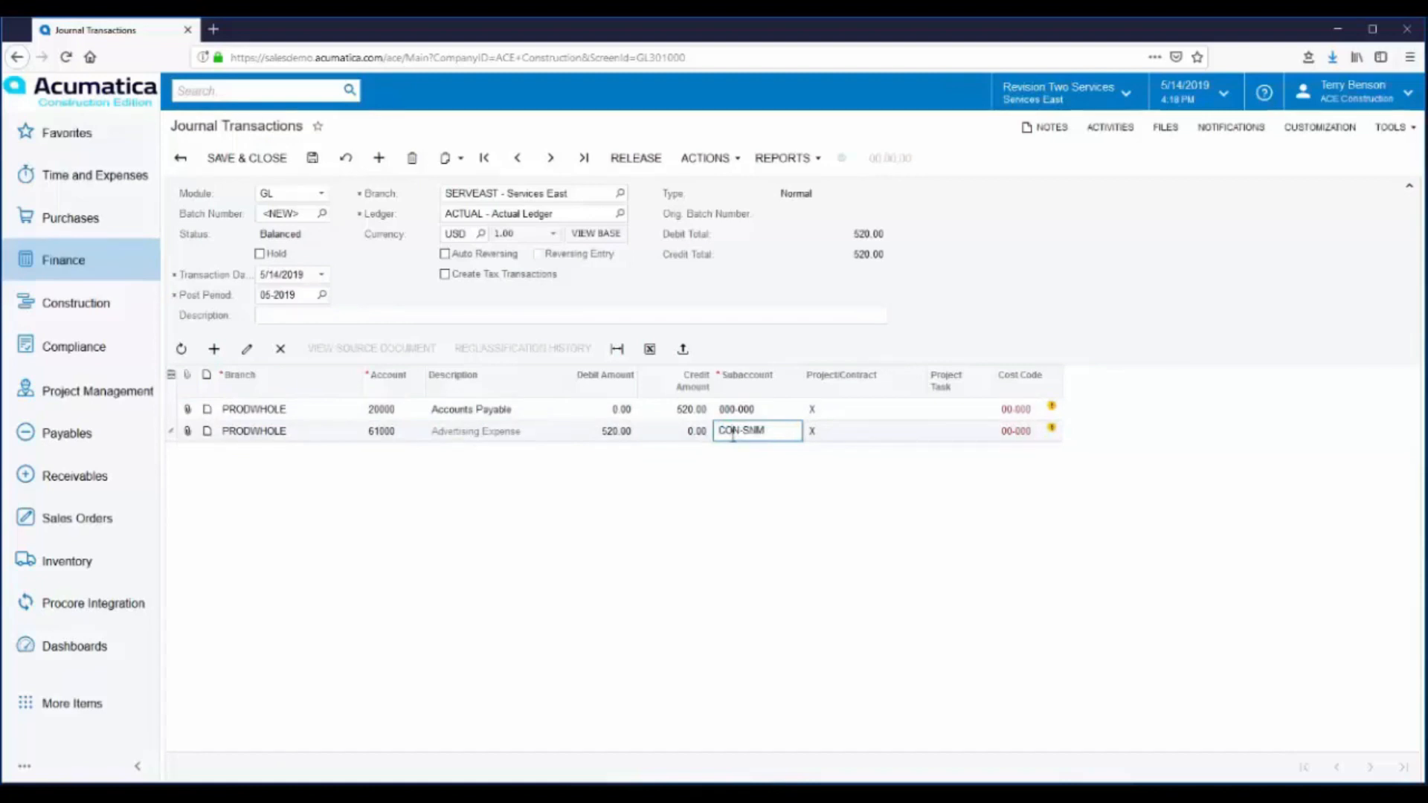
{"action": "left_click", "coordinate": [732, 435]}
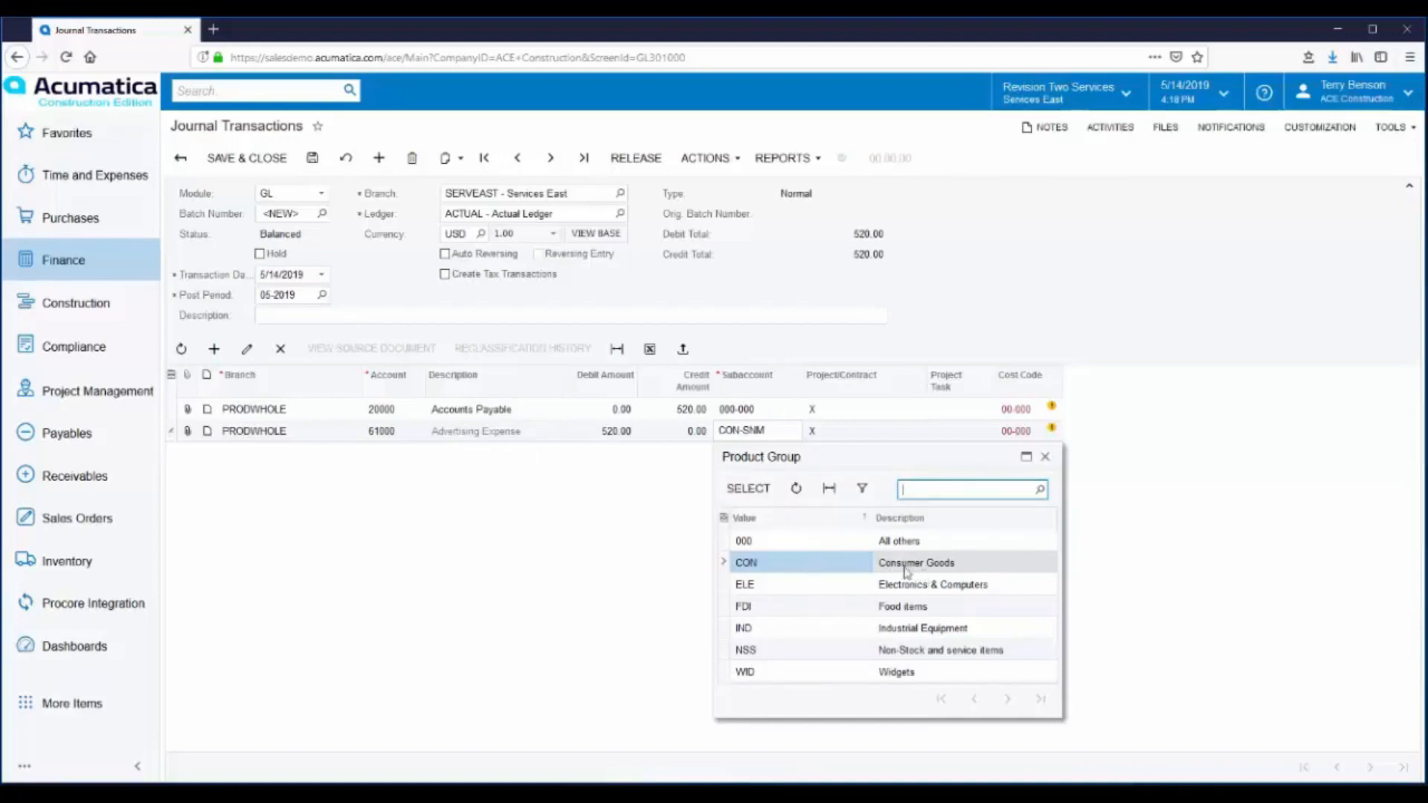
{"action": "left_click", "coordinate": [1046, 458]}
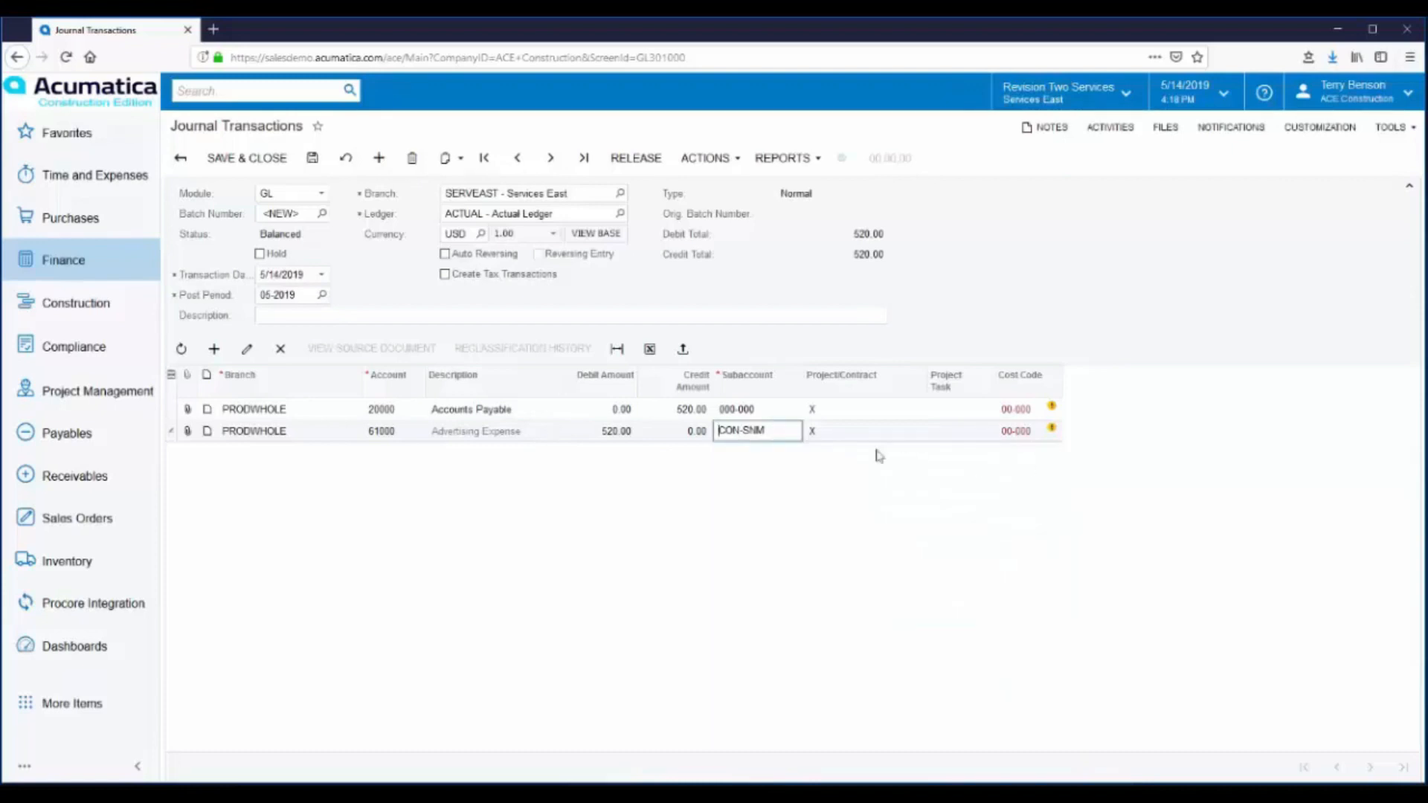
{"action": "left_click", "coordinate": [753, 435]}
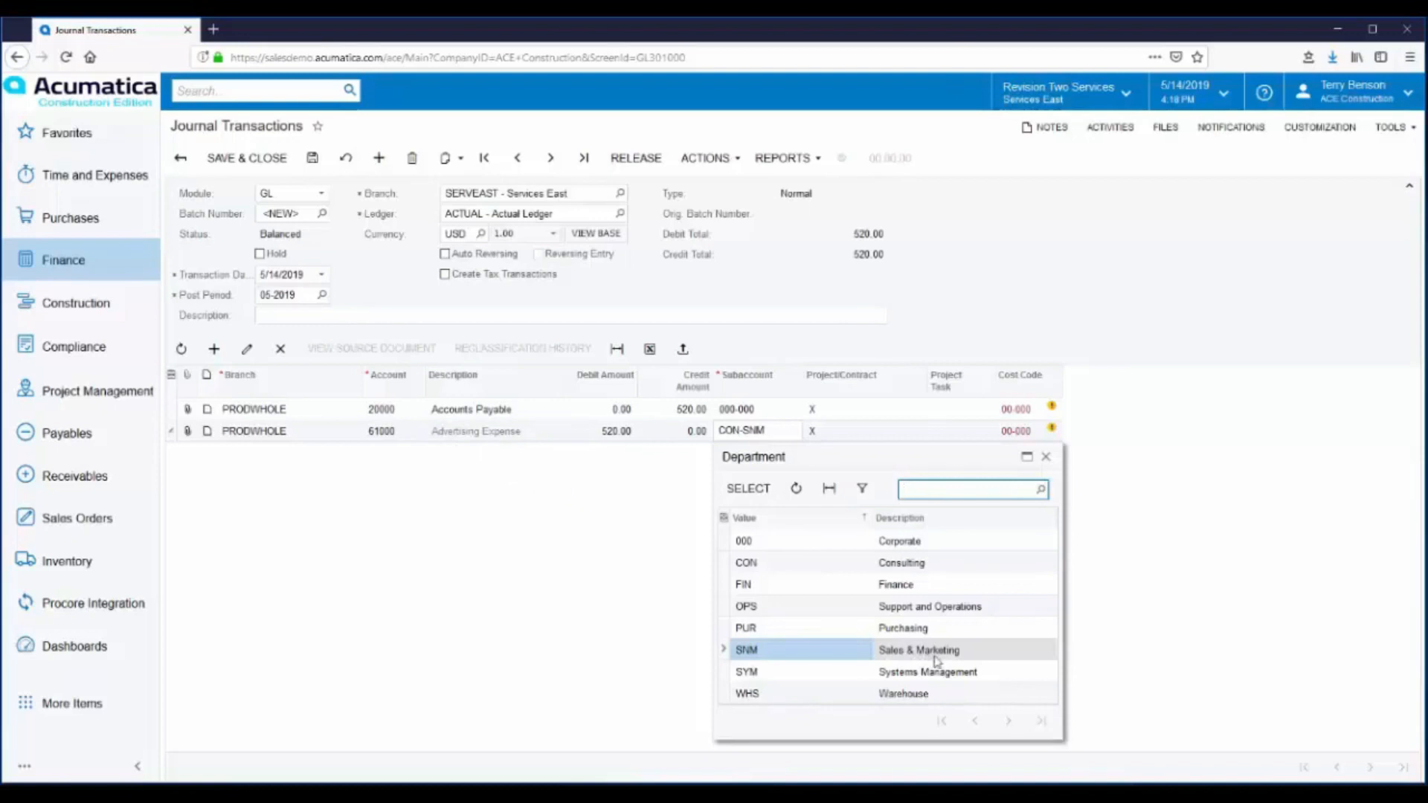
{"action": "left_click", "coordinate": [1046, 457]}
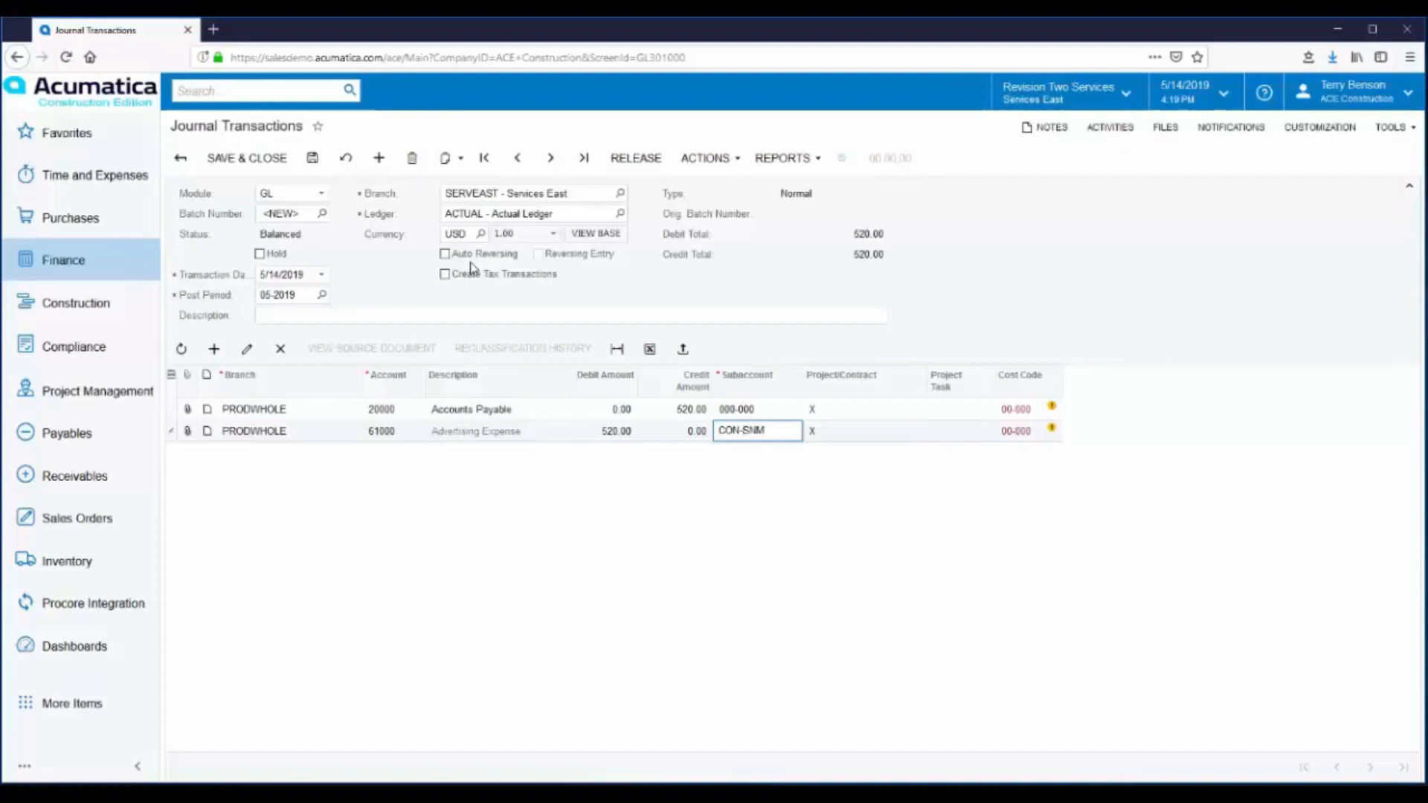
- Save the imported journal entry and add it to a new recurring transaction schedule
{"action": "left_click", "coordinate": [313, 159]}
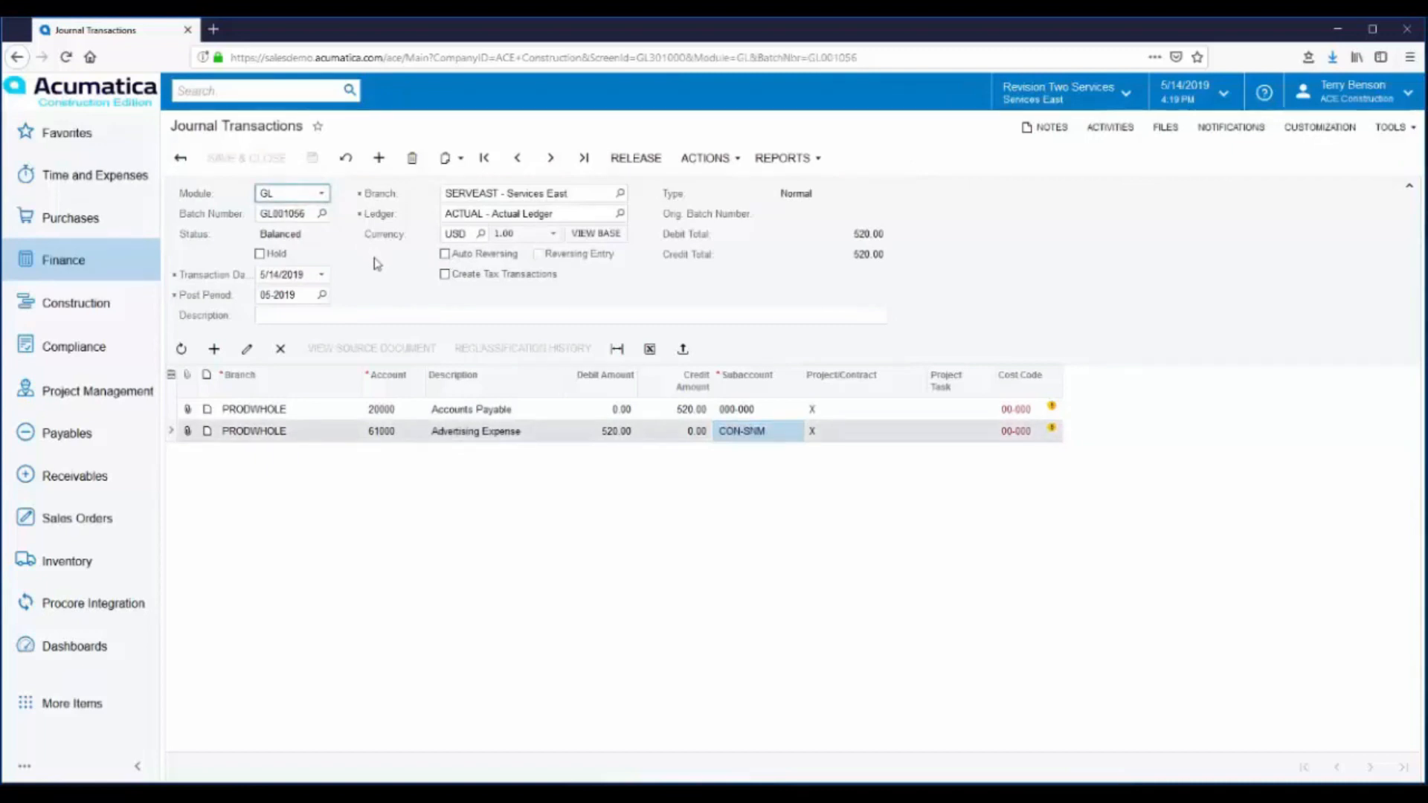
{"action": "left_click", "coordinate": [736, 169]}
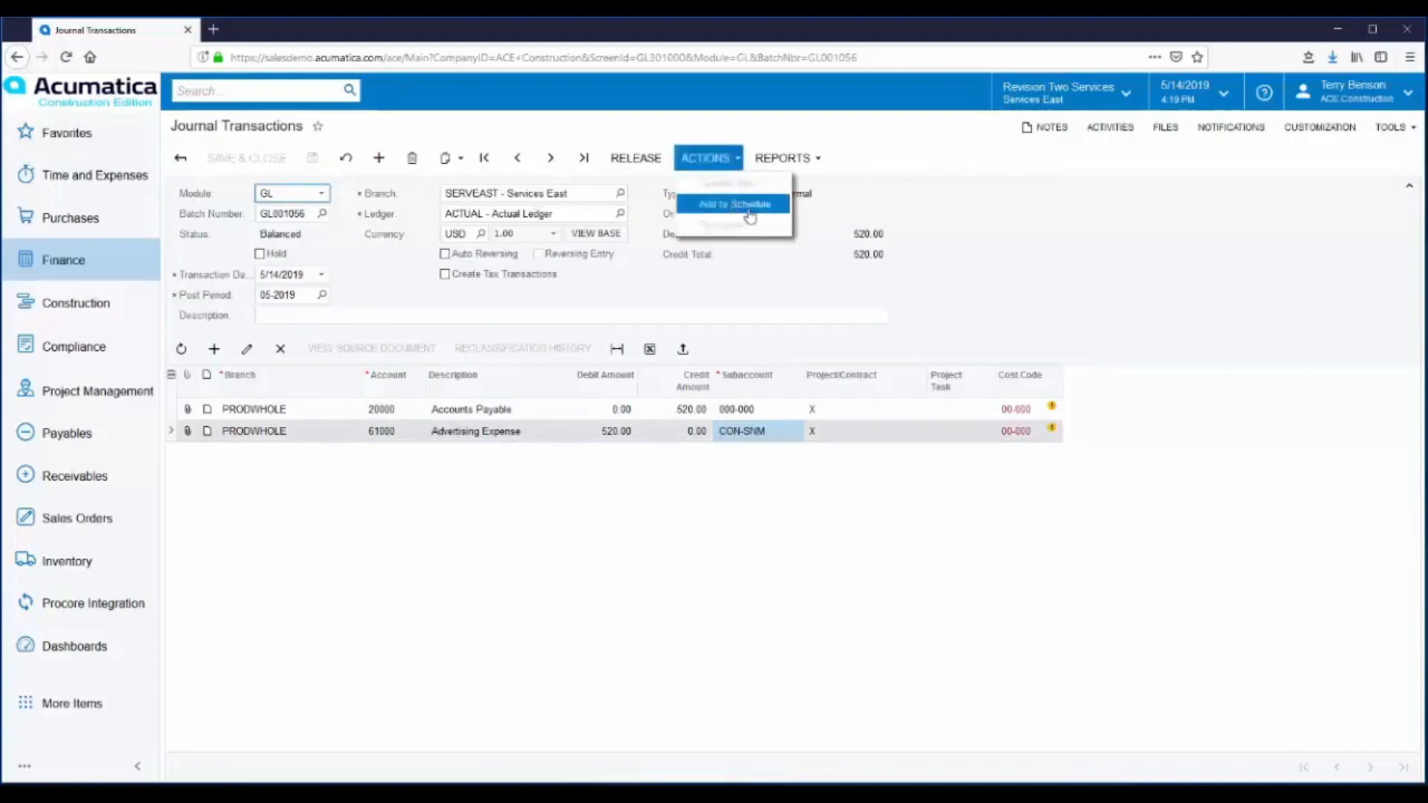
{"action": "left_click", "coordinate": [750, 205]}
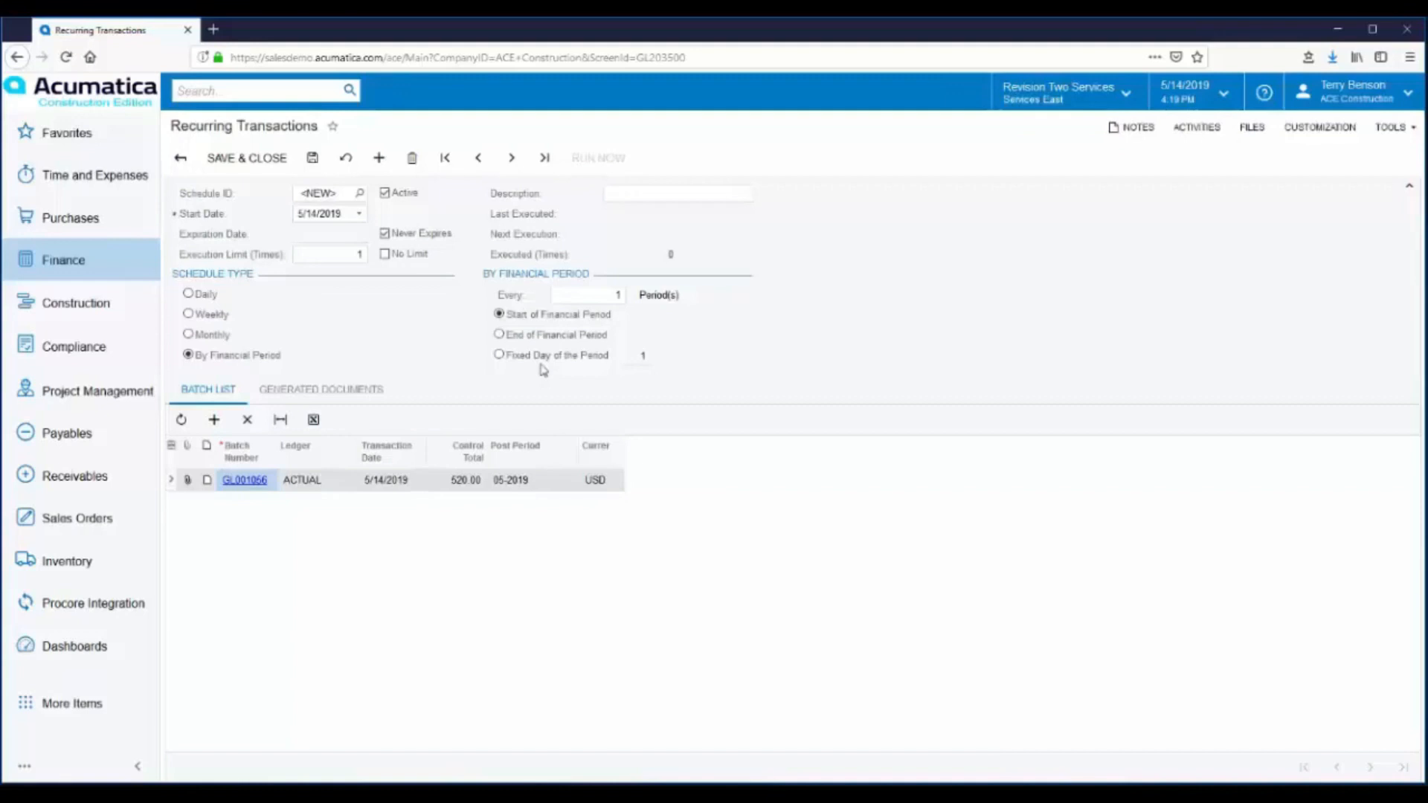
- Open recurring schedule 000013, discarding unsaved changes, and inspect its generated journal batch dated 5/31/2018
{"action": "left_click", "coordinate": [360, 193]}
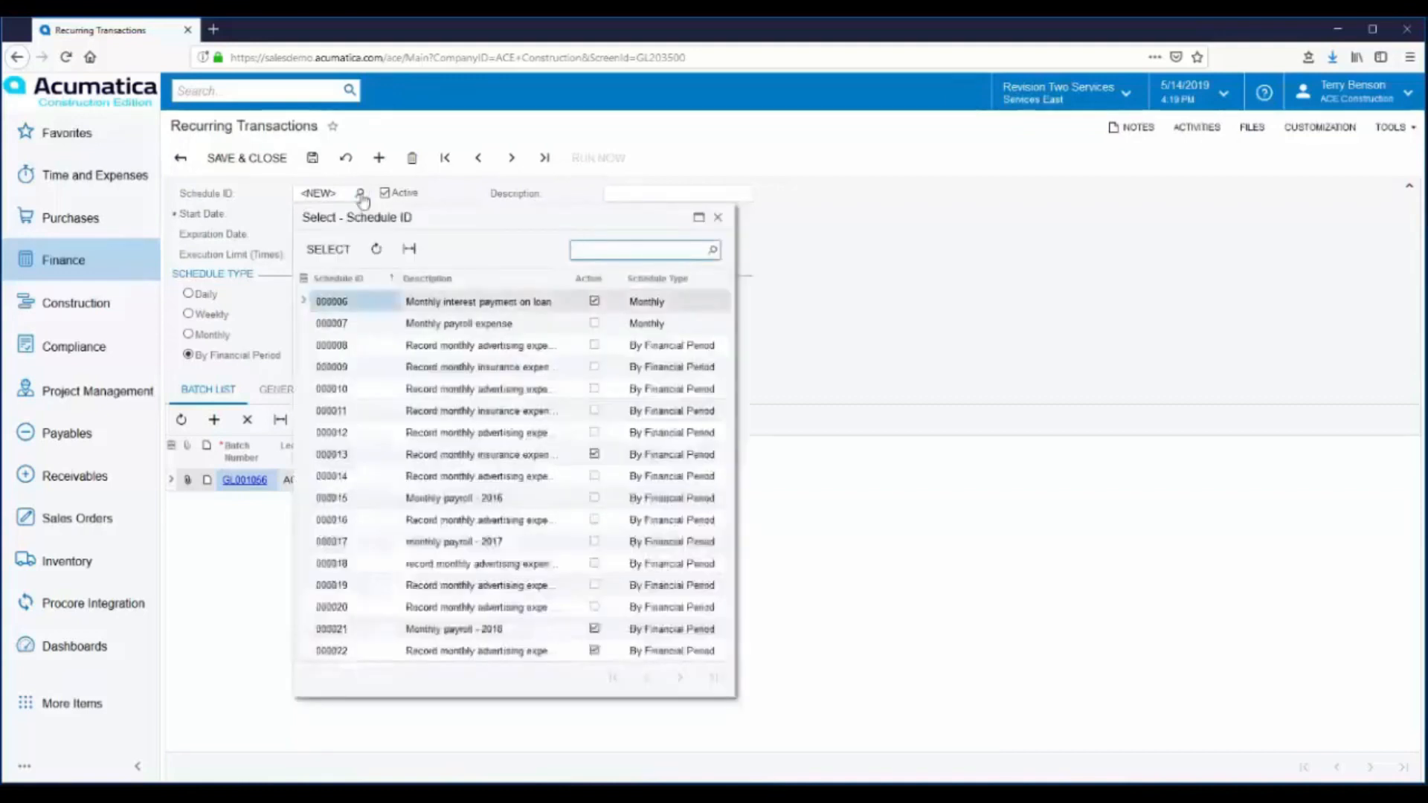
{"action": "double_click", "coordinate": [368, 456]}
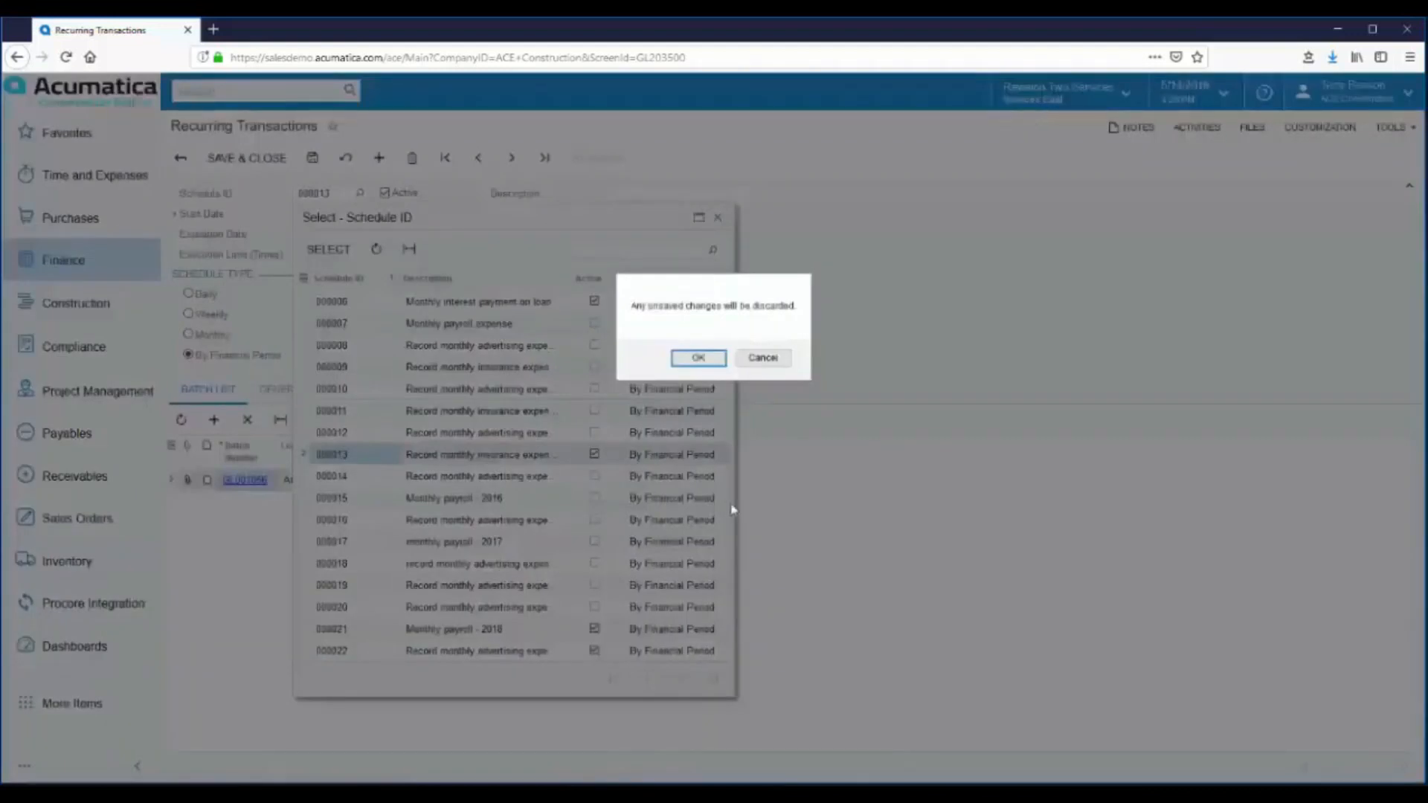
{"action": "left_click", "coordinate": [708, 360]}
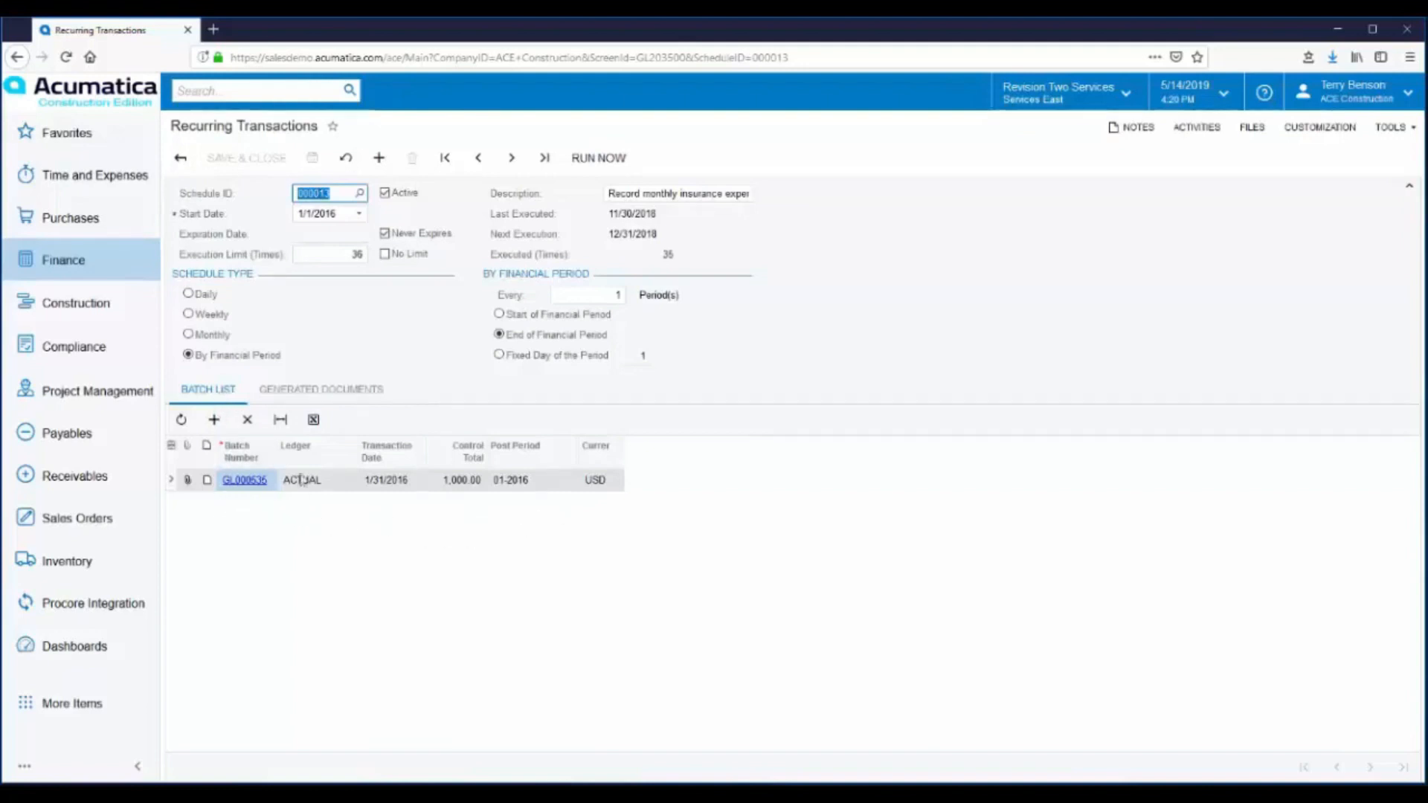
{"action": "left_click", "coordinate": [303, 388]}
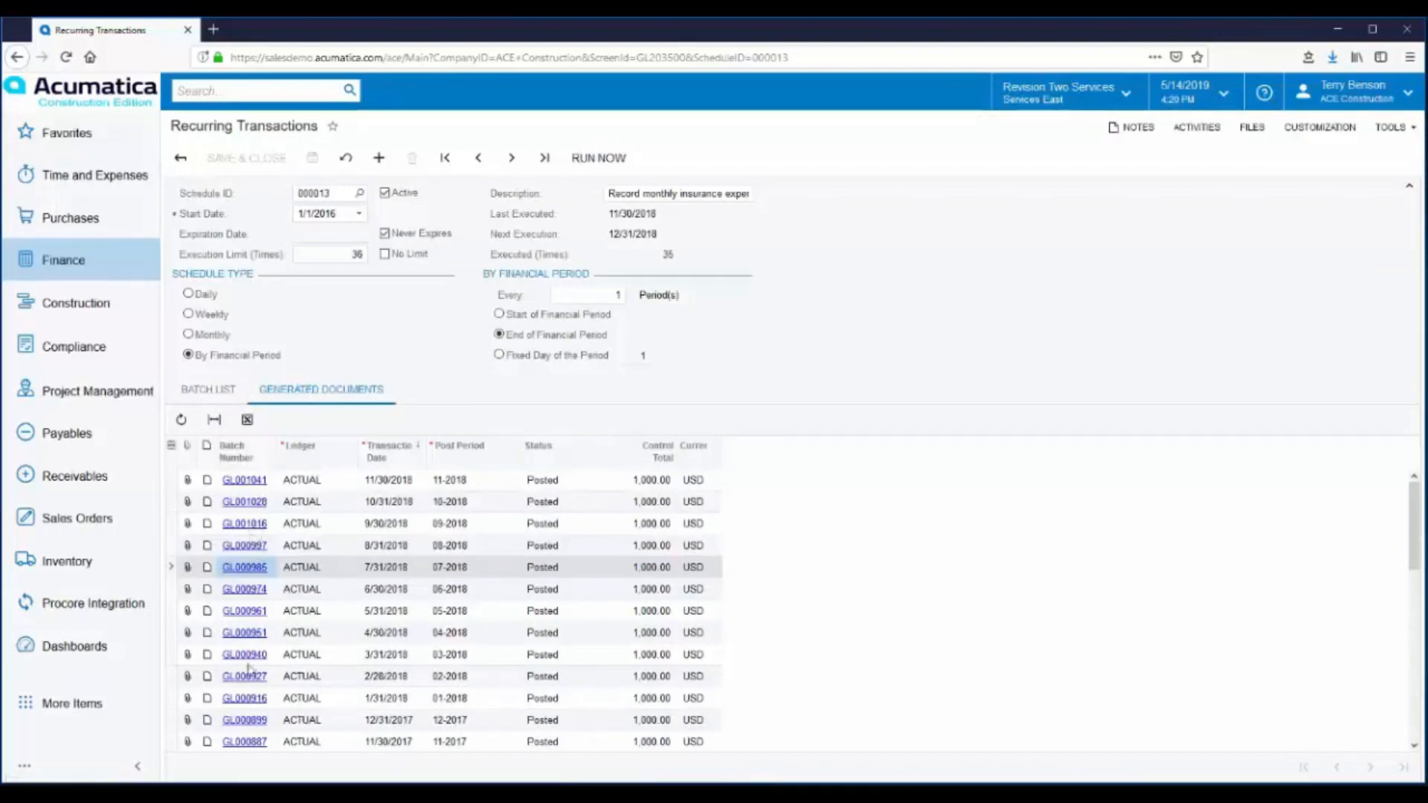
{"action": "left_click", "coordinate": [239, 612]}
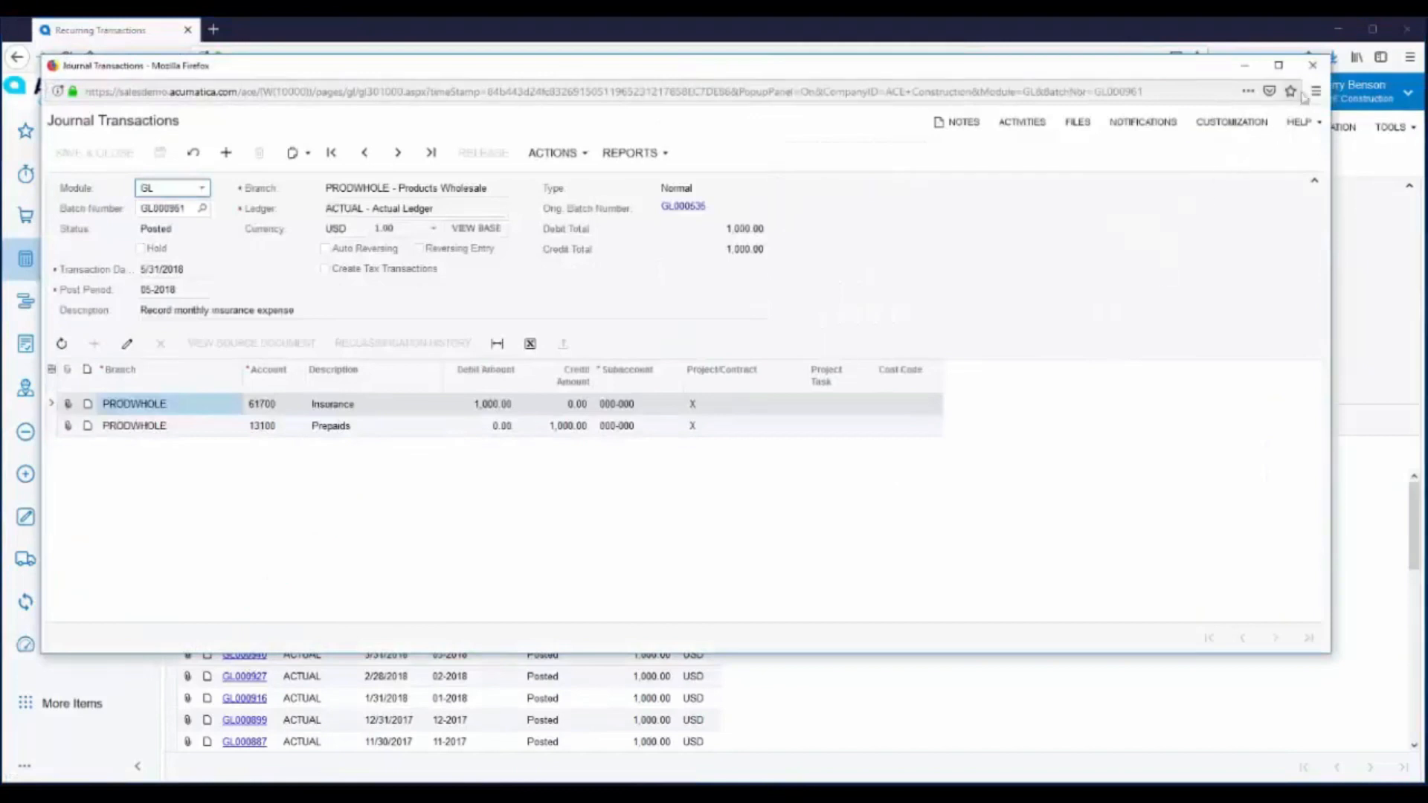
{"action": "left_click", "coordinate": [1313, 66]}
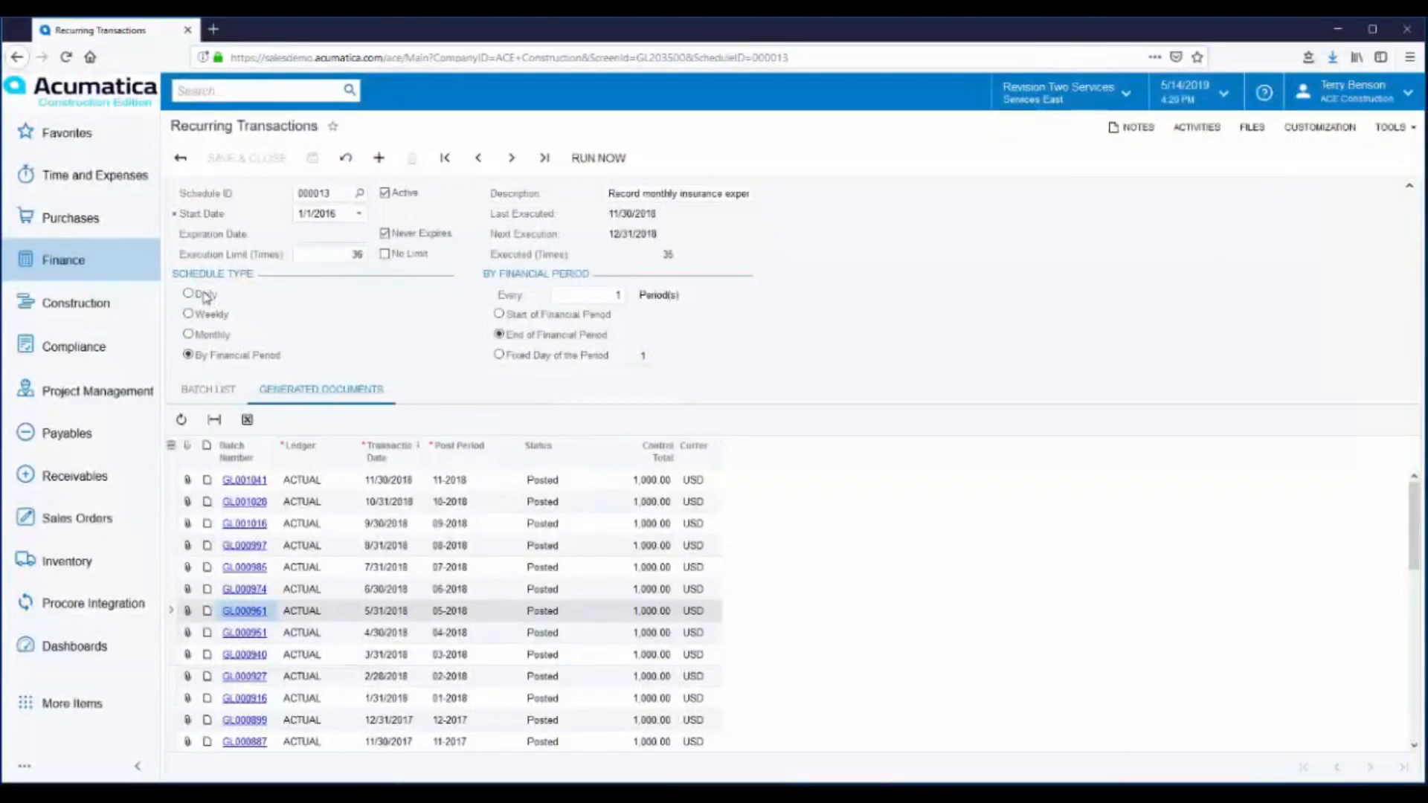
- Open the Budgets screen and review the Revenue Accounts, Purchasing Expenses and Operating Expenses articles
{"action": "left_click", "coordinate": [63, 264]}
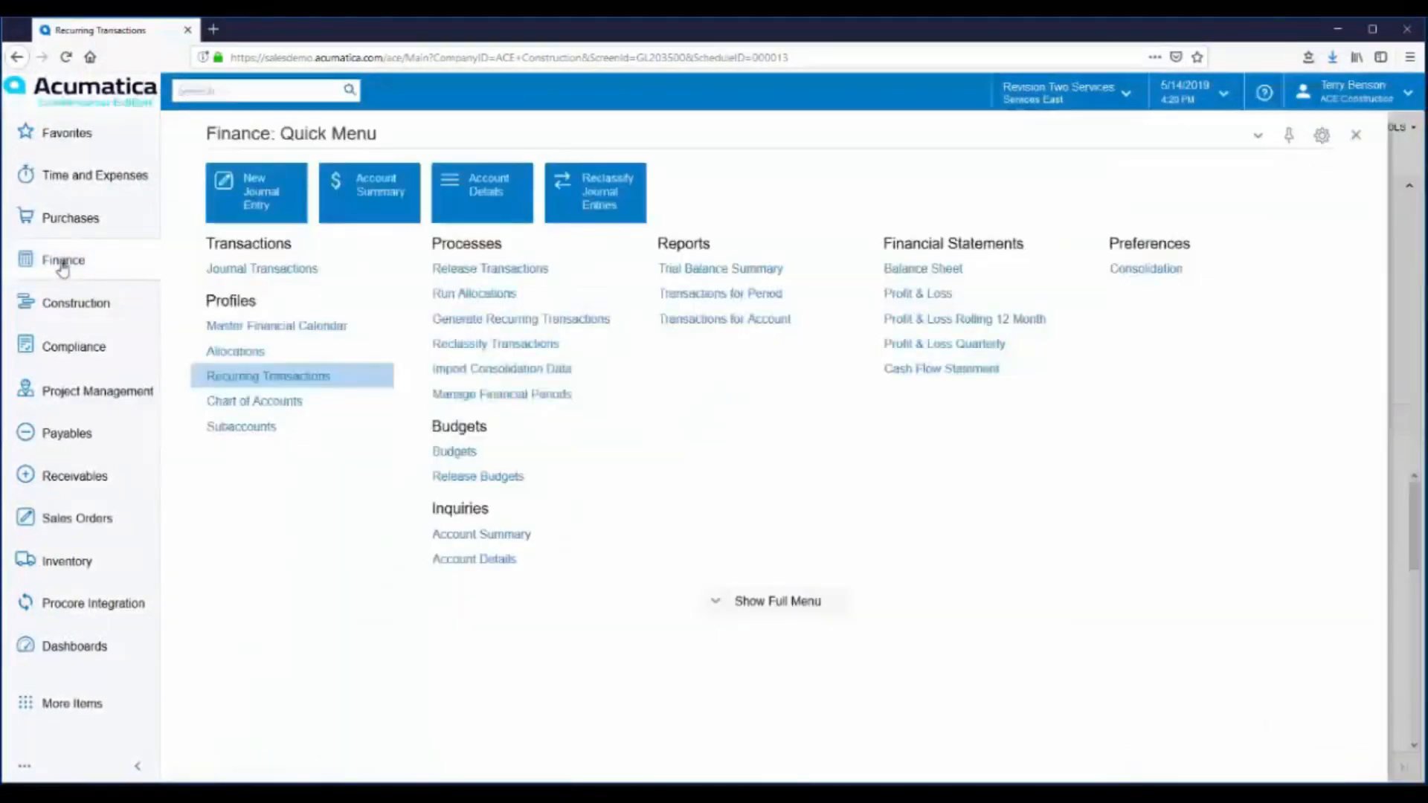
{"action": "left_click", "coordinate": [460, 453]}
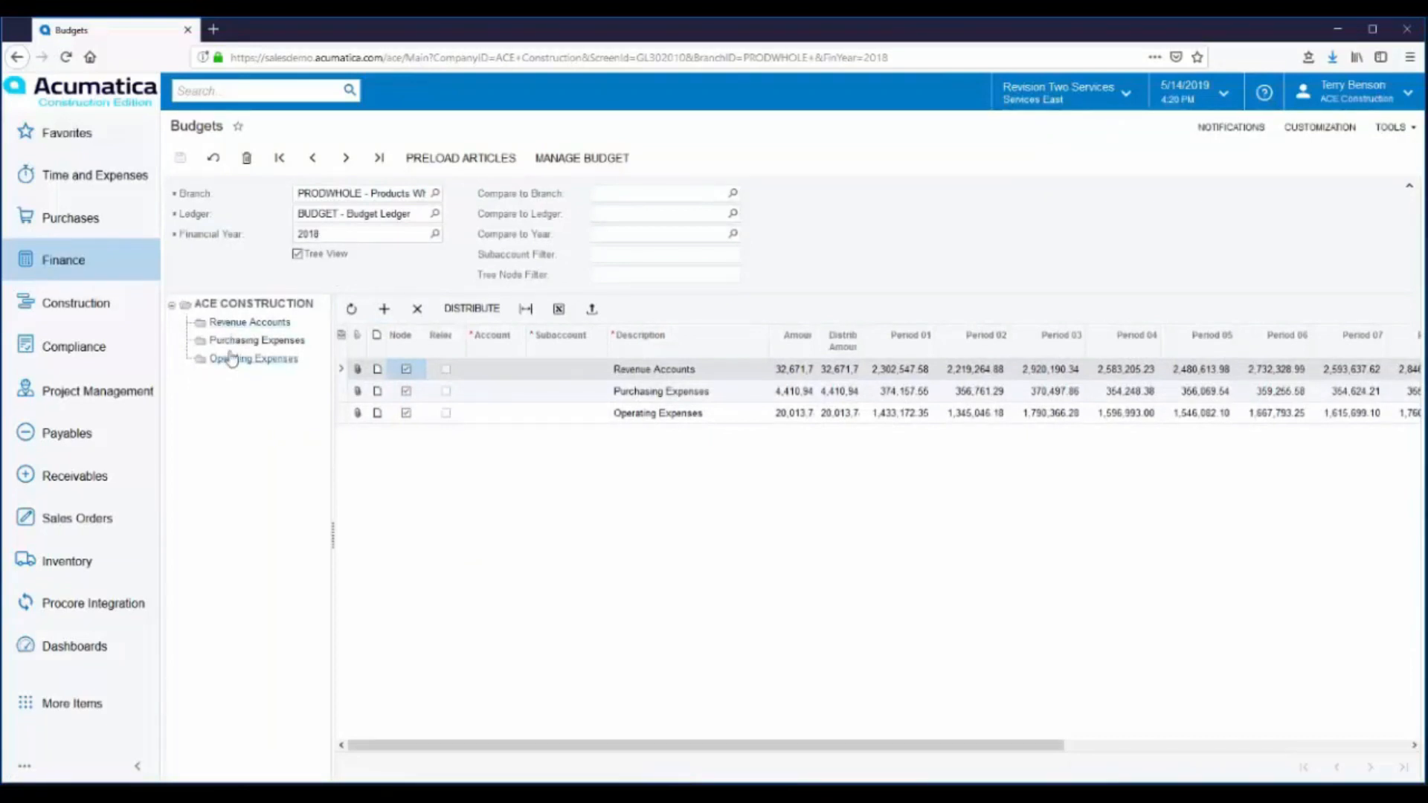
{"action": "left_click", "coordinate": [240, 326]}
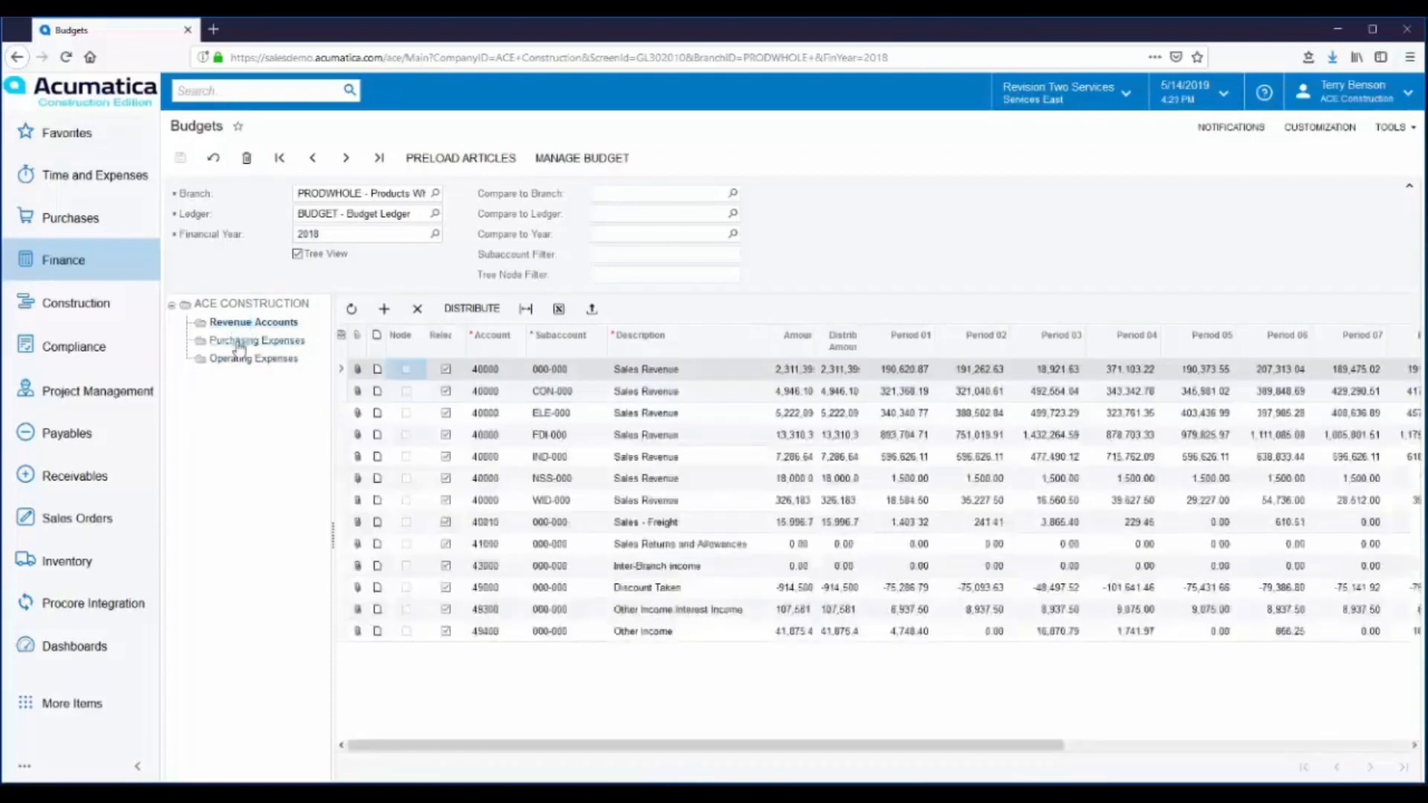
{"action": "left_click", "coordinate": [239, 342]}
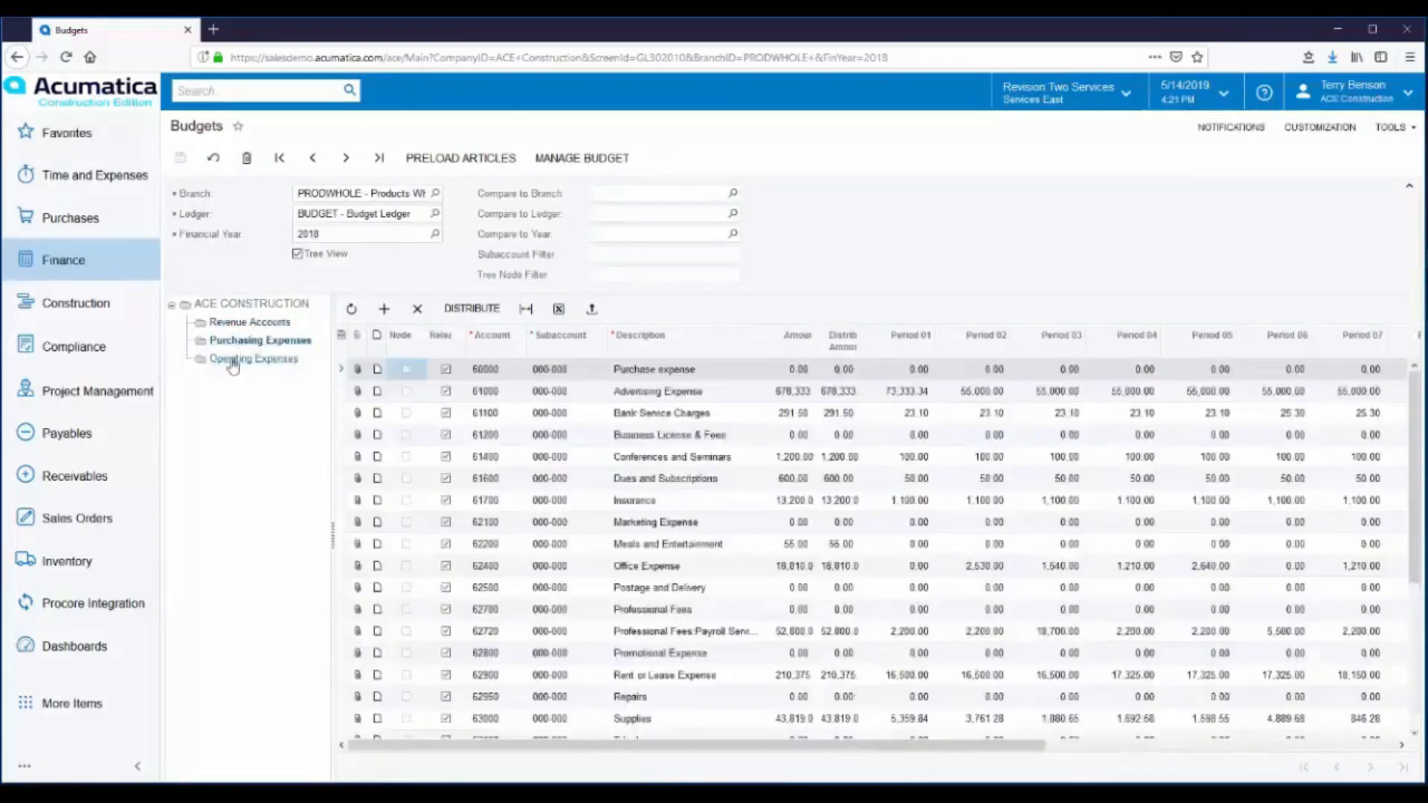
{"action": "left_click", "coordinate": [233, 361]}
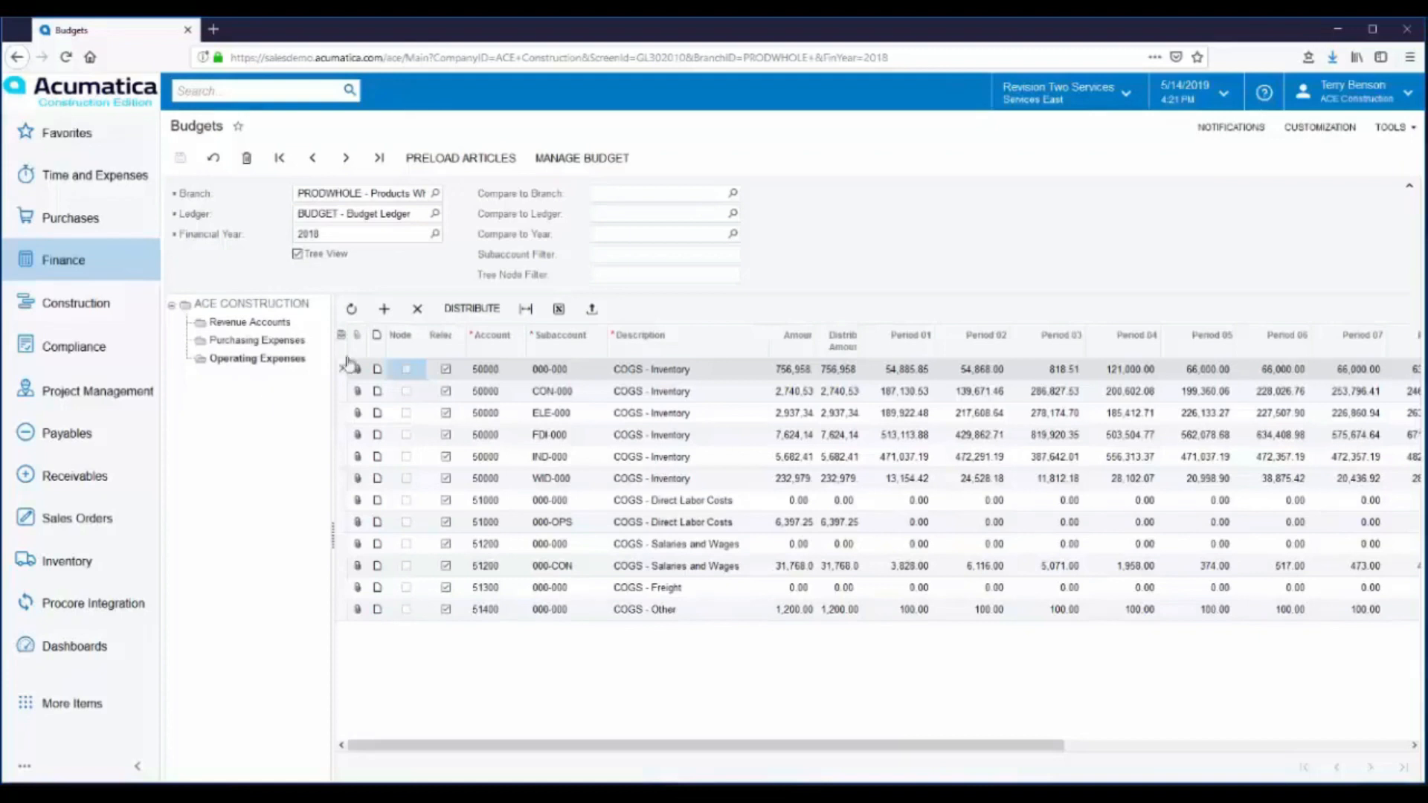
- Fill in the Preload Budget Articles wizard with the ACTUAL ledger, financial year 2016 and a 110% multiplier, and cancel it
{"action": "left_click", "coordinate": [384, 309]}
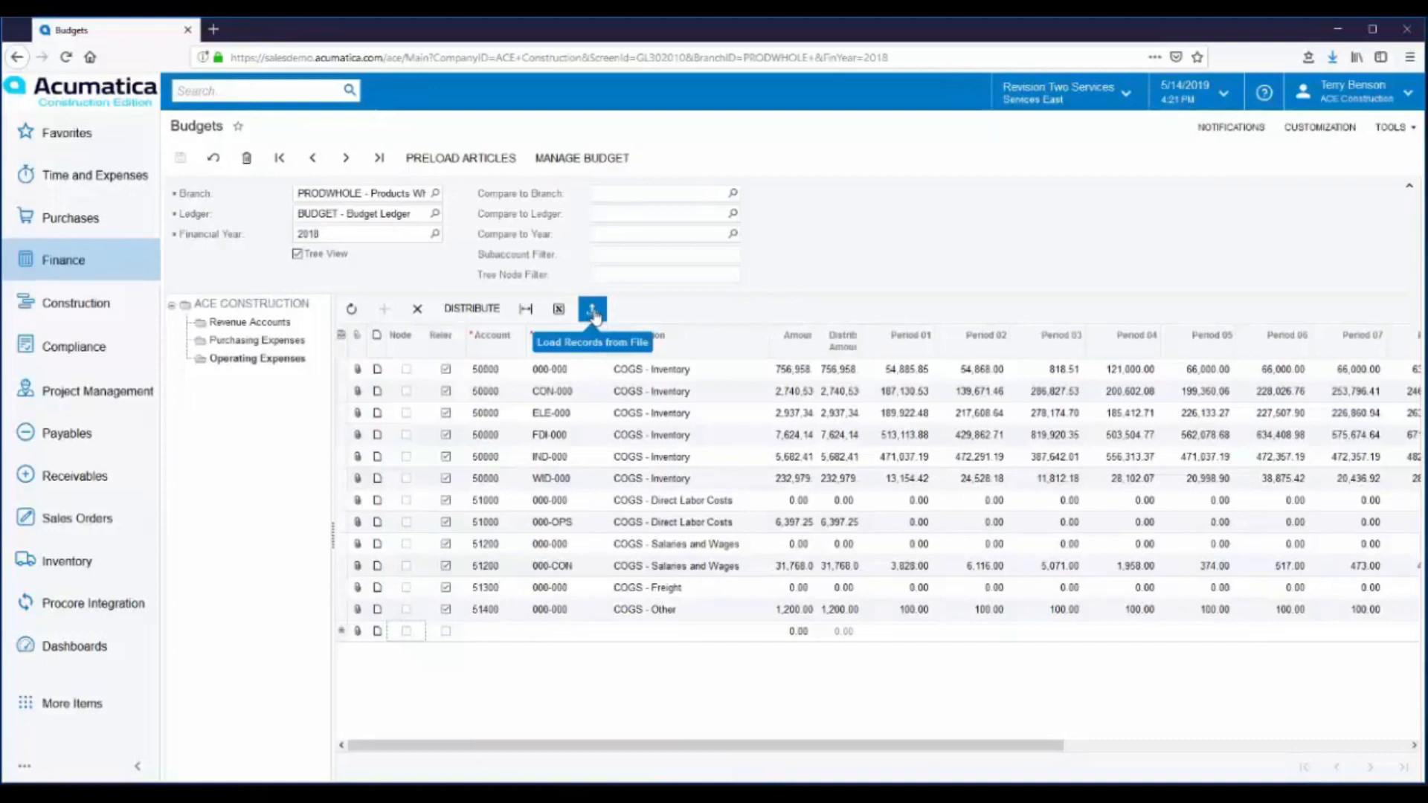
{"action": "left_click", "coordinate": [460, 168]}
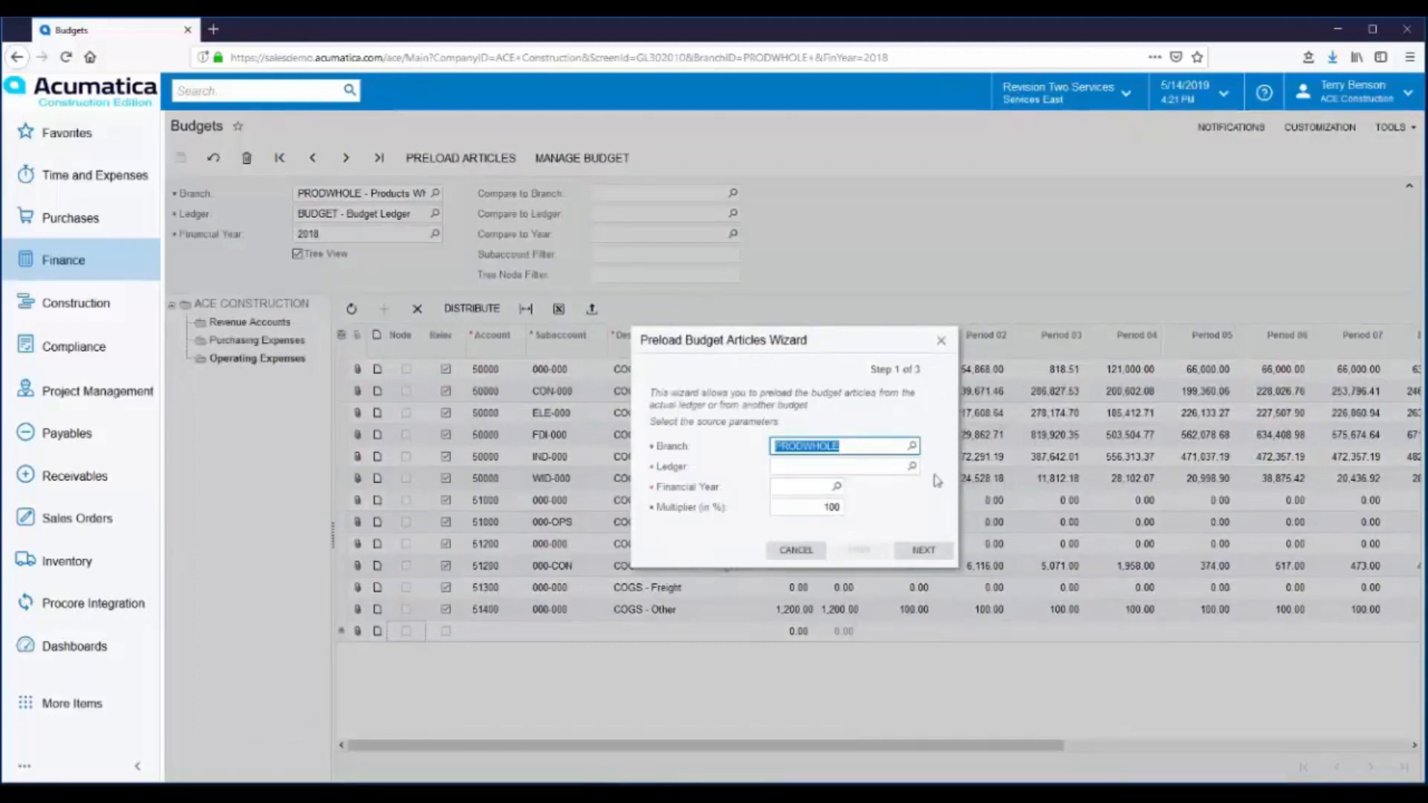
{"action": "left_click", "coordinate": [912, 466]}
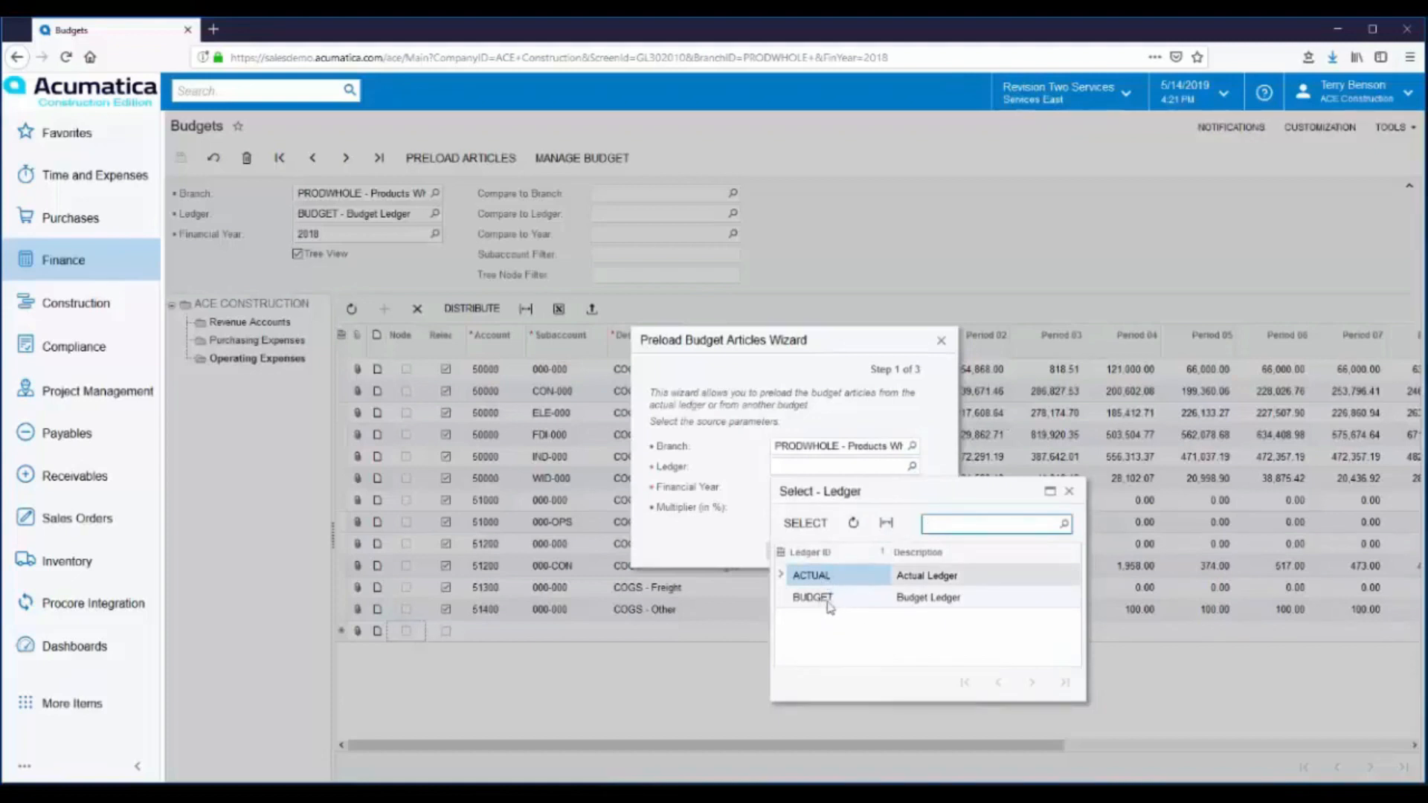
{"action": "double_click", "coordinate": [820, 575]}
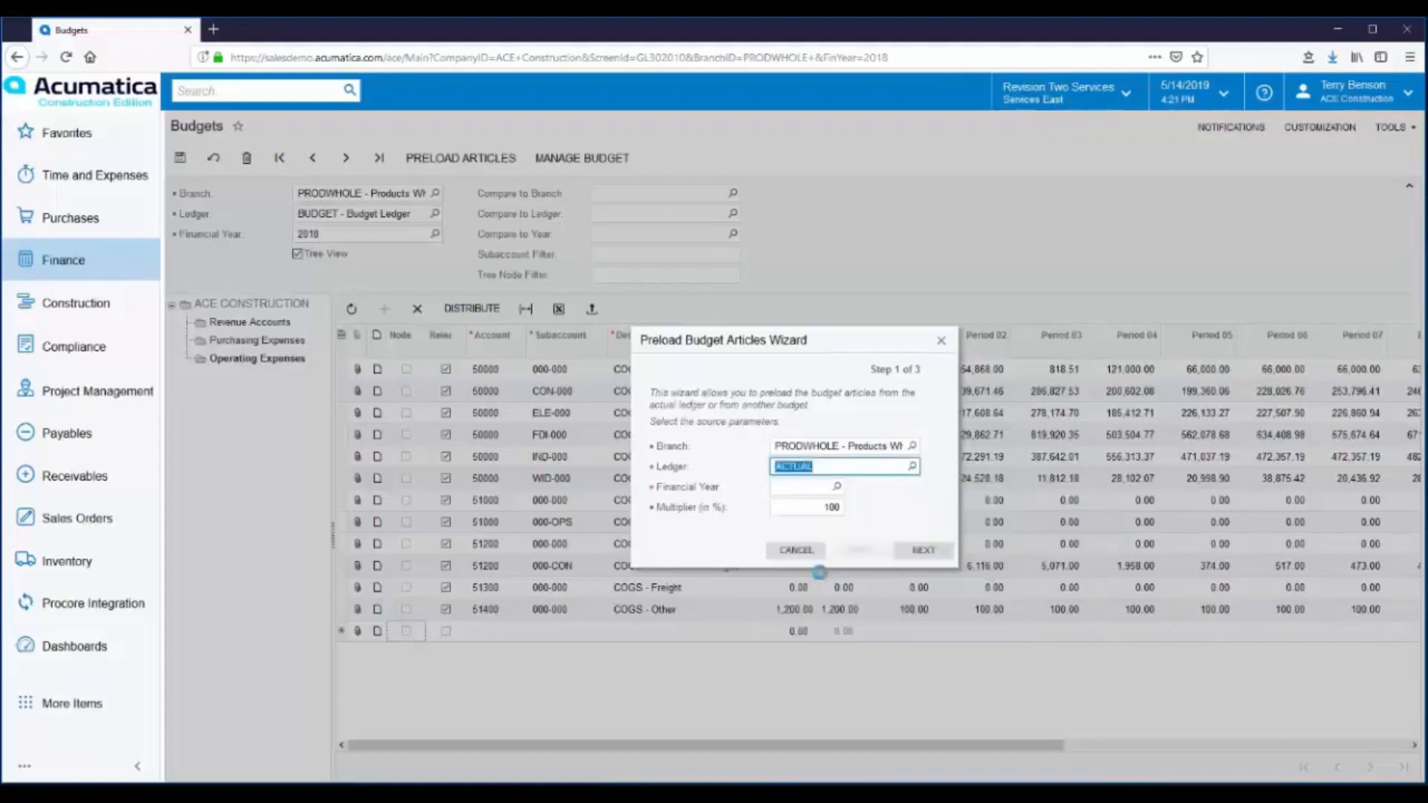
{"action": "left_click", "coordinate": [837, 486]}
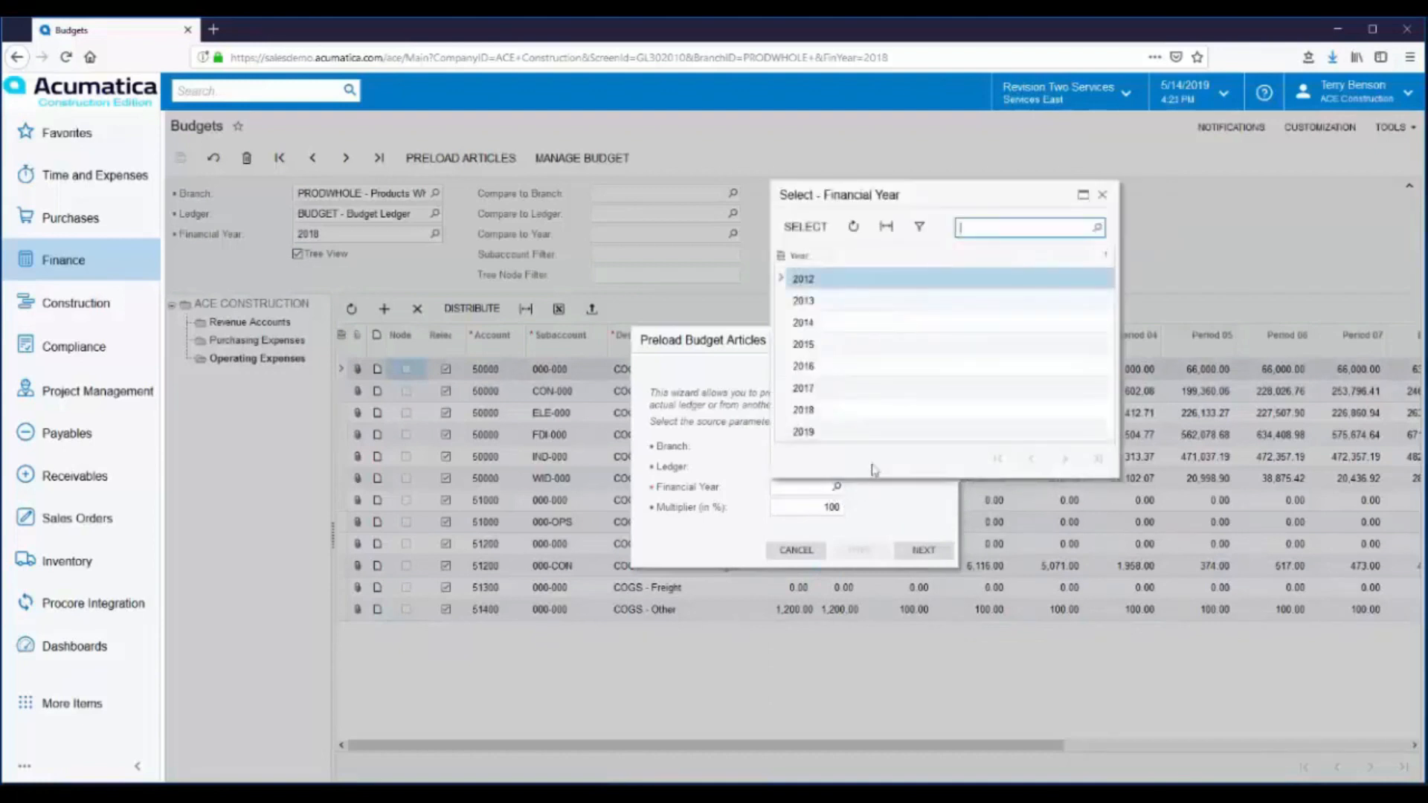
{"action": "double_click", "coordinate": [807, 366]}
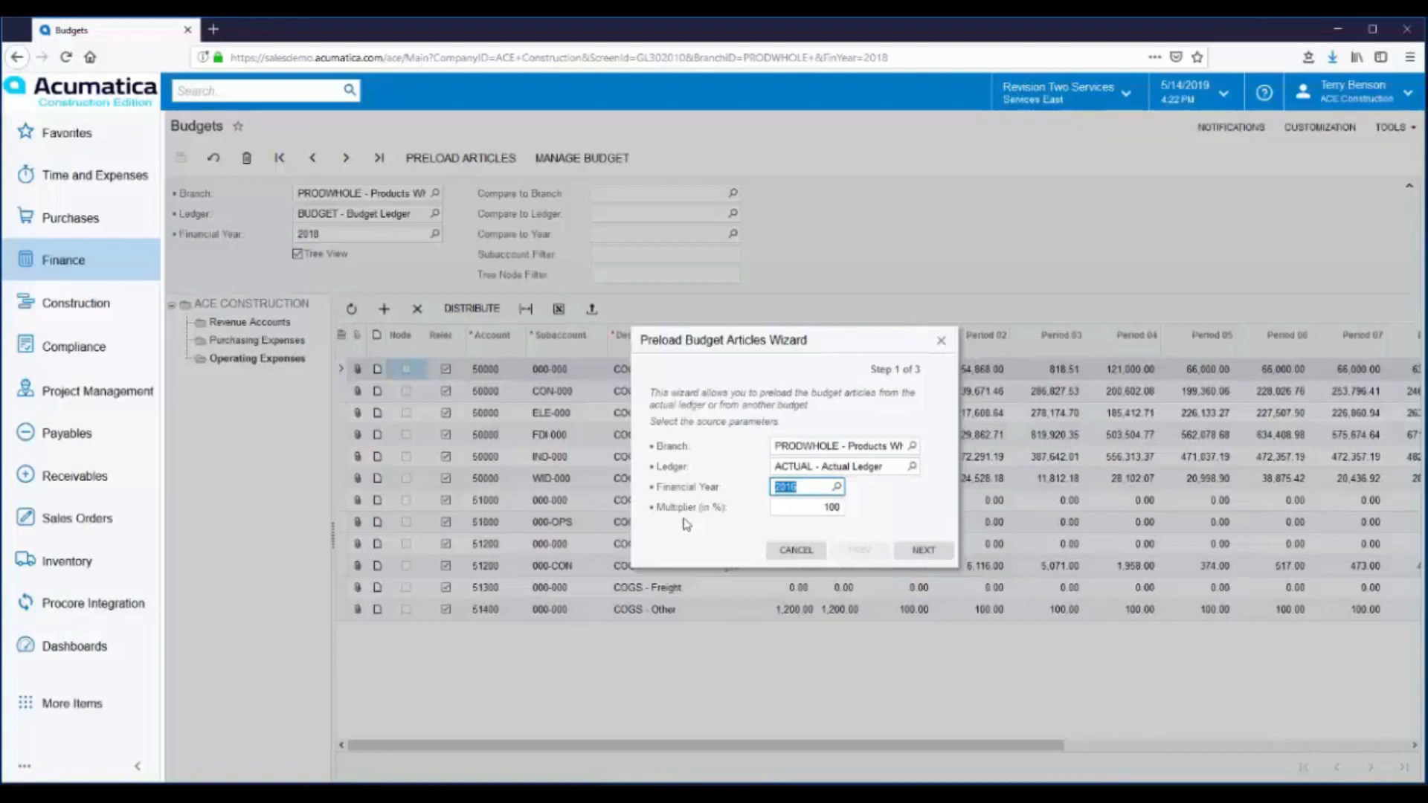
{"action": "left_click", "coordinate": [823, 510]}
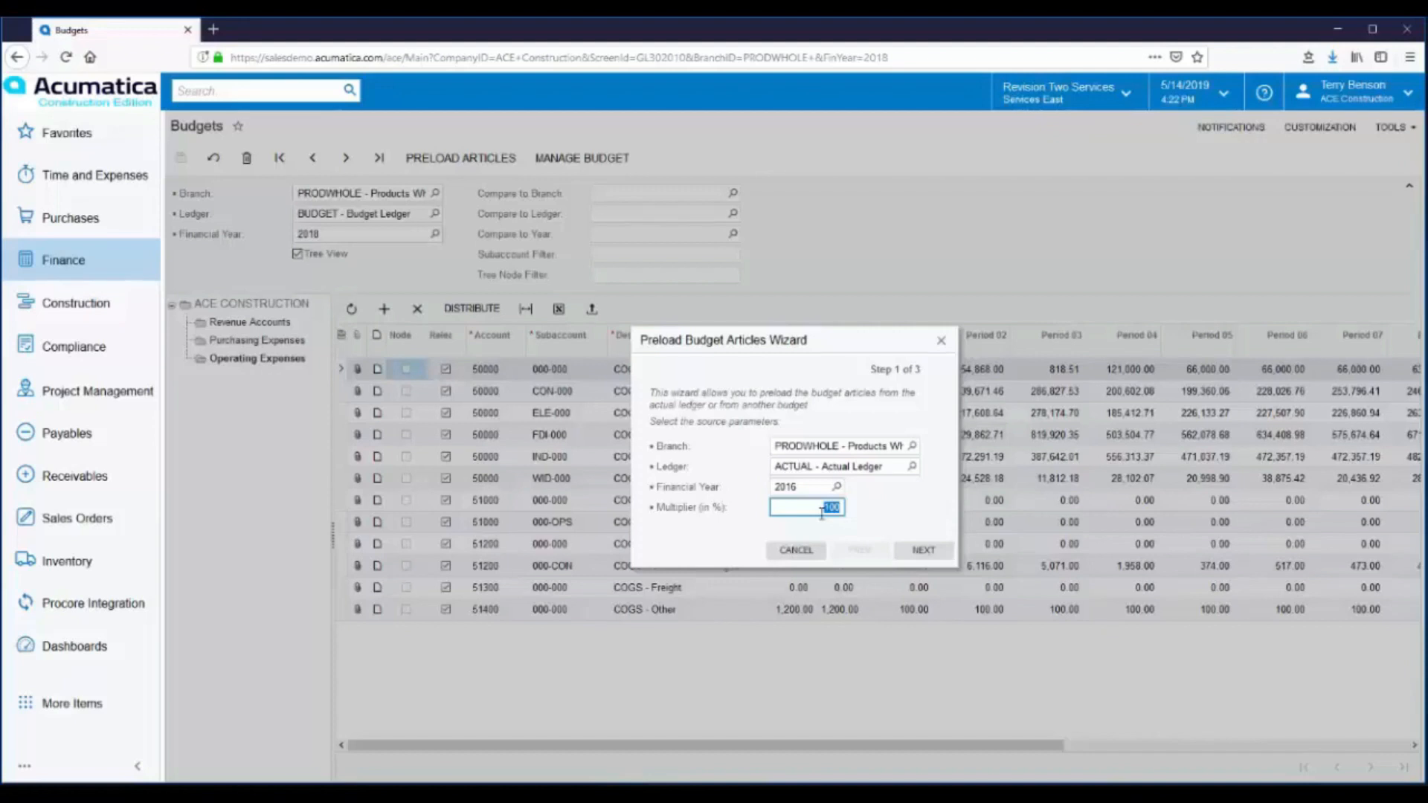
{"action": "type", "text": "110"}
{"action": "left_click", "coordinate": [795, 549]}
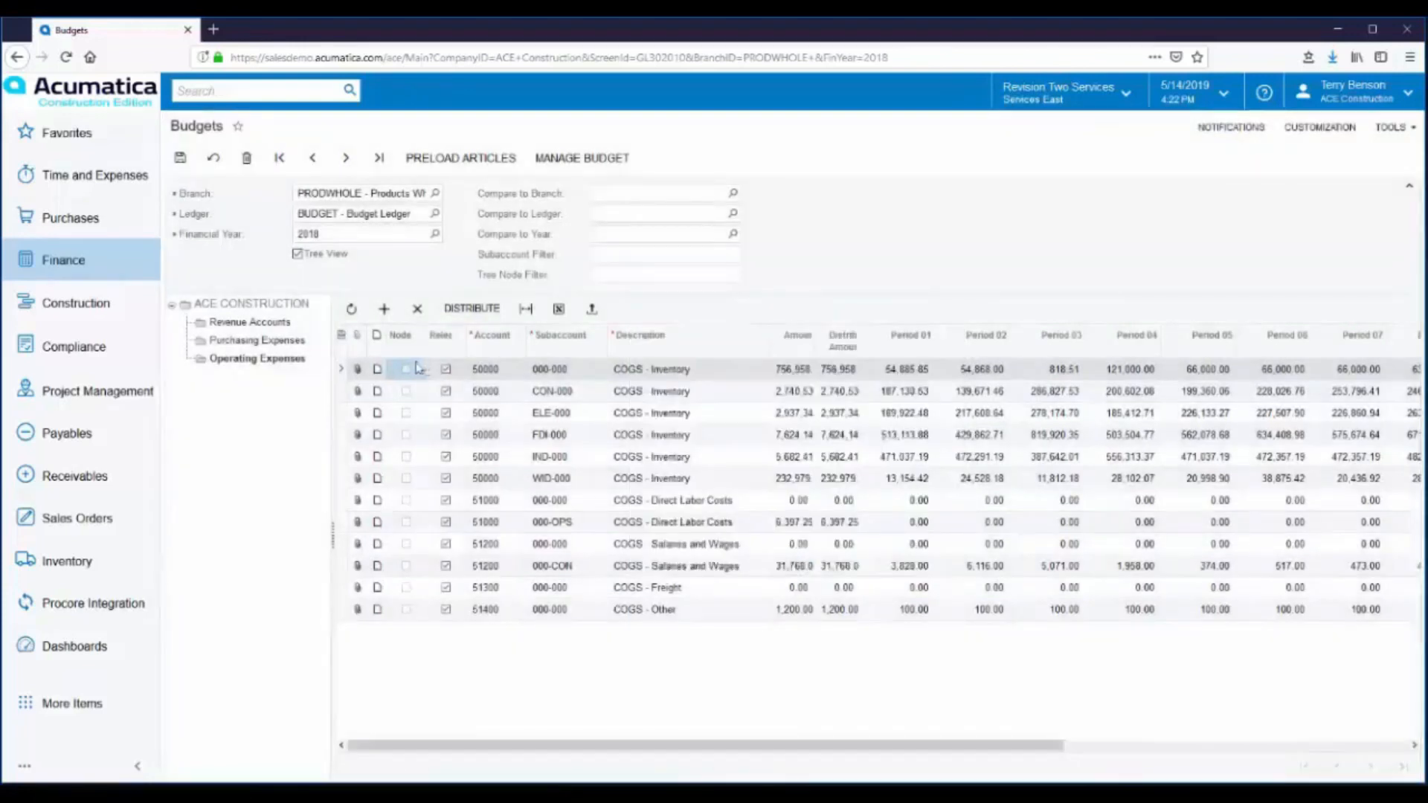
- Open allocation 000003 for utility expenses from the Allocations list and look at its available distribution methods
{"action": "left_click", "coordinate": [64, 262]}
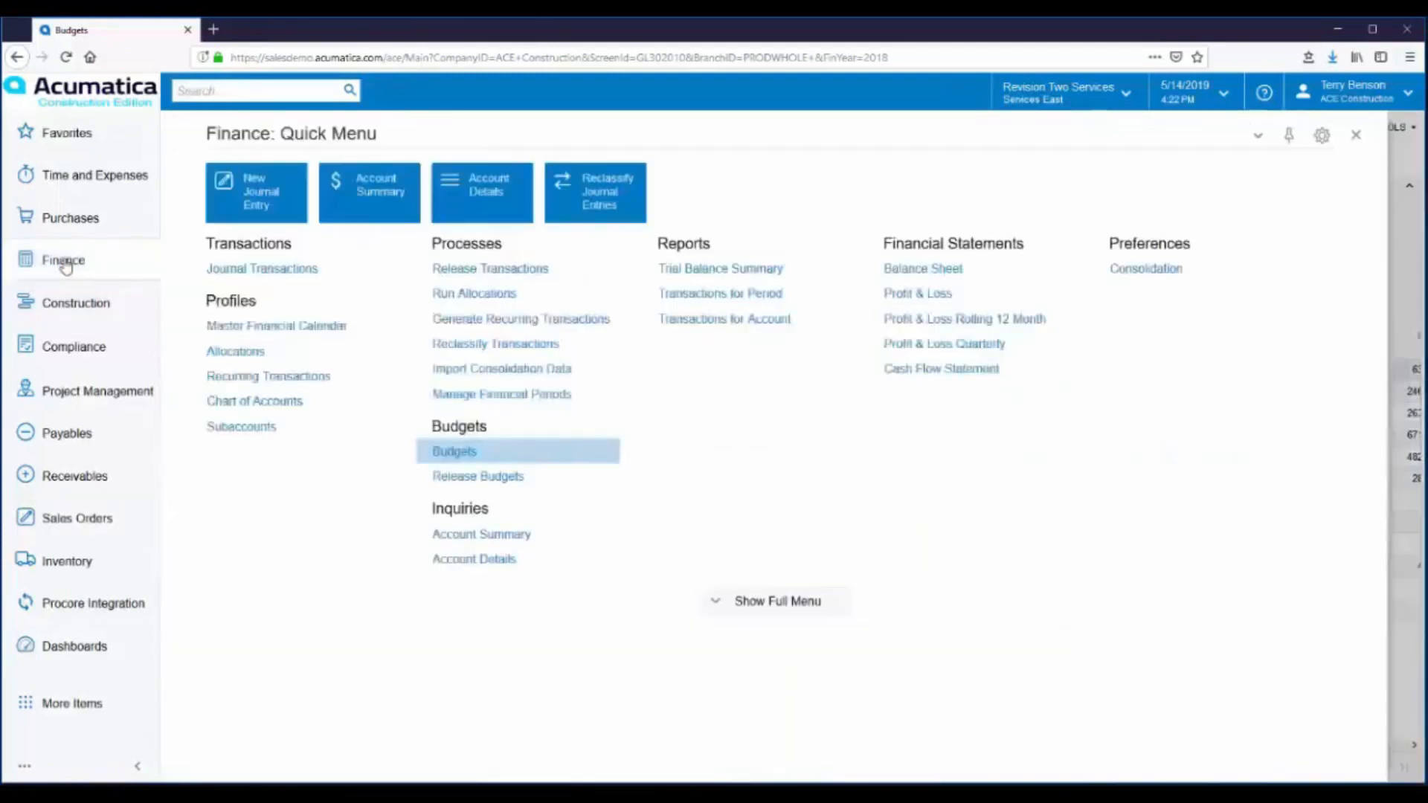
{"action": "left_click", "coordinate": [235, 352]}
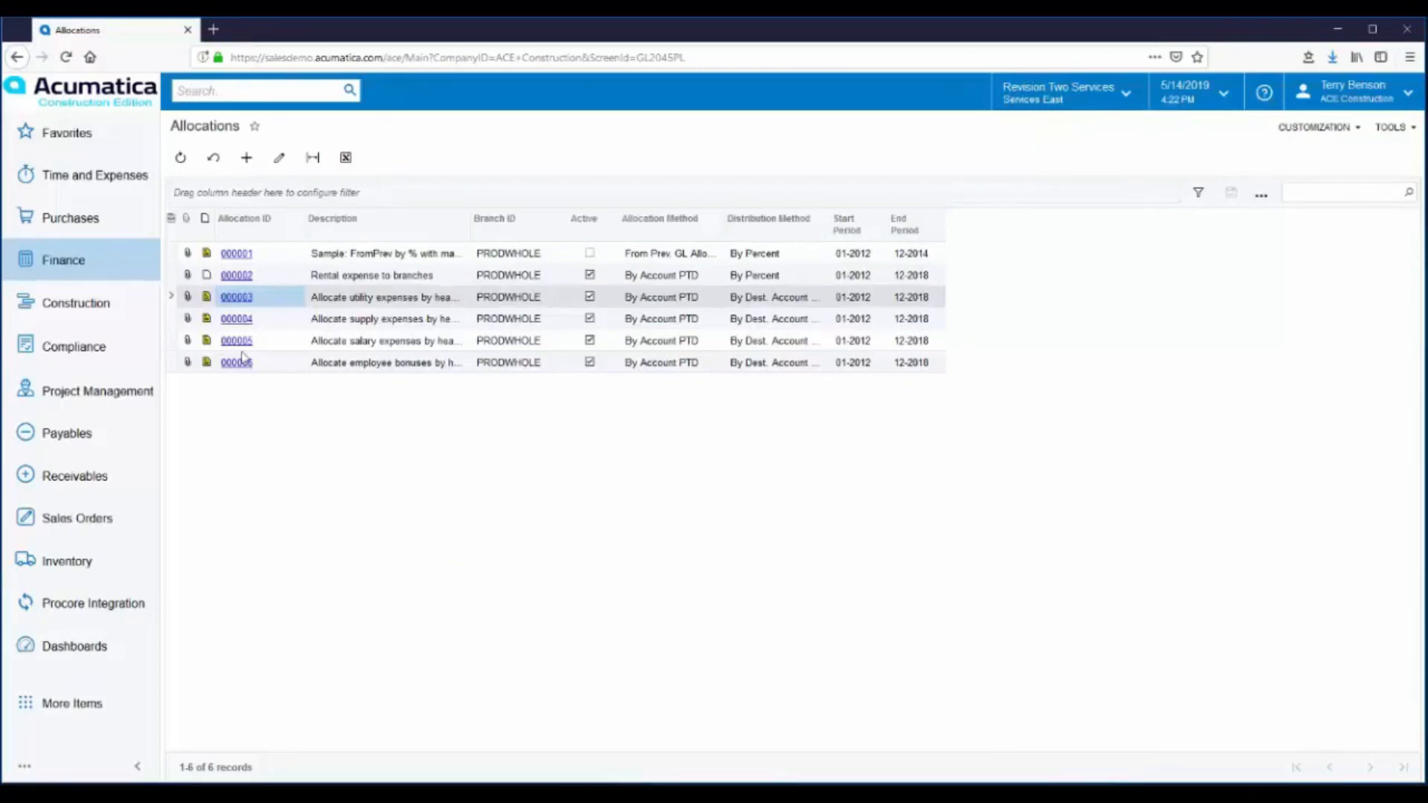
{"action": "left_click", "coordinate": [238, 297]}
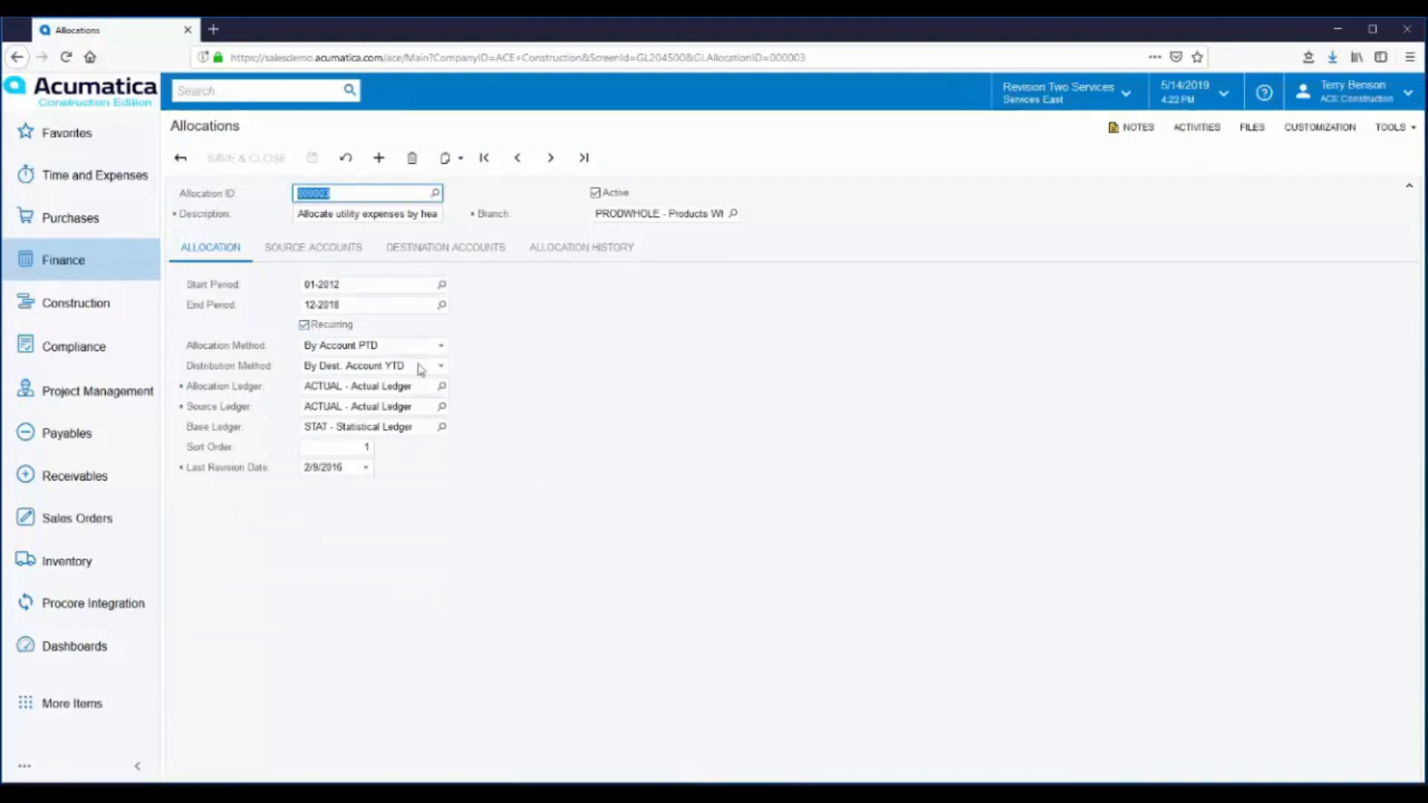
{"action": "left_click", "coordinate": [442, 366]}
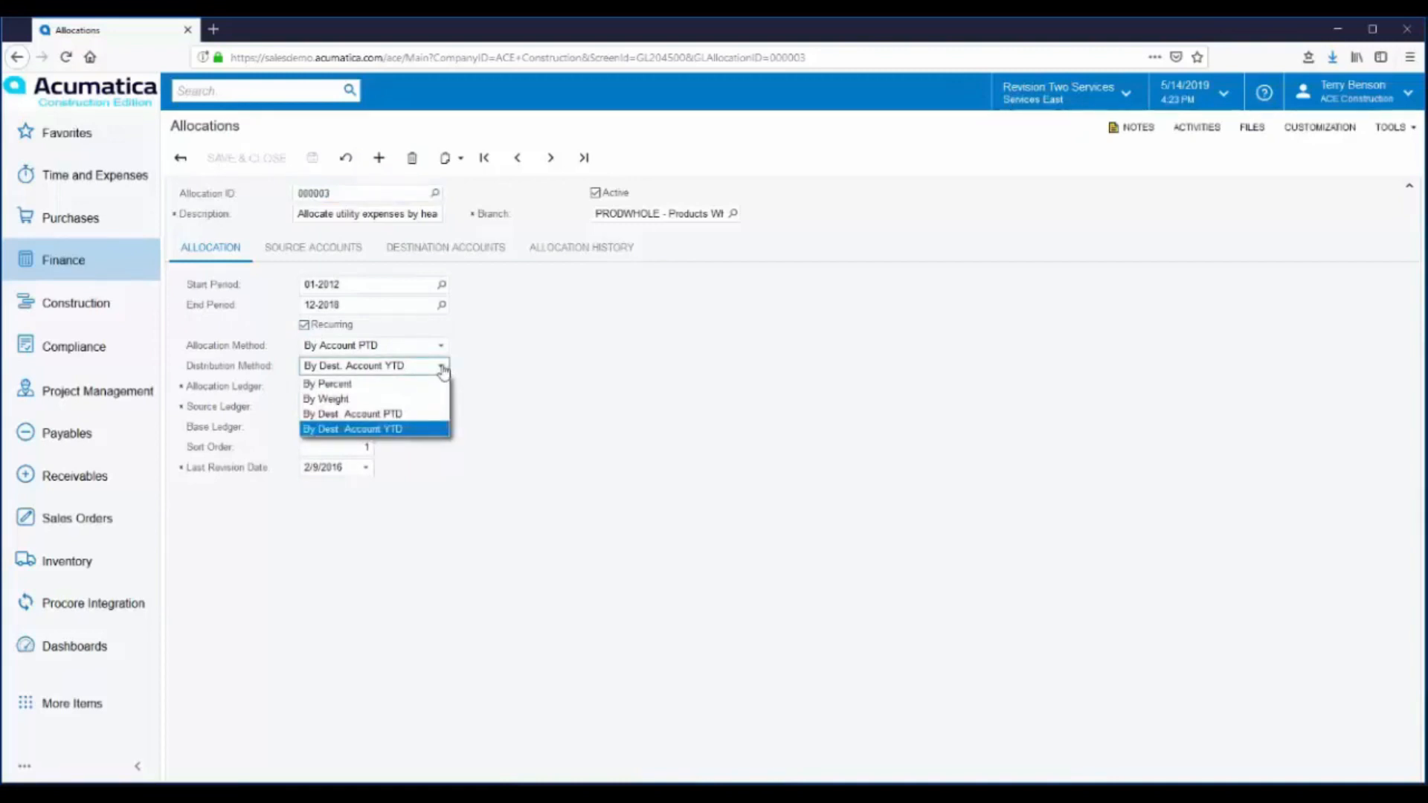
{"action": "left_click", "coordinate": [513, 381]}
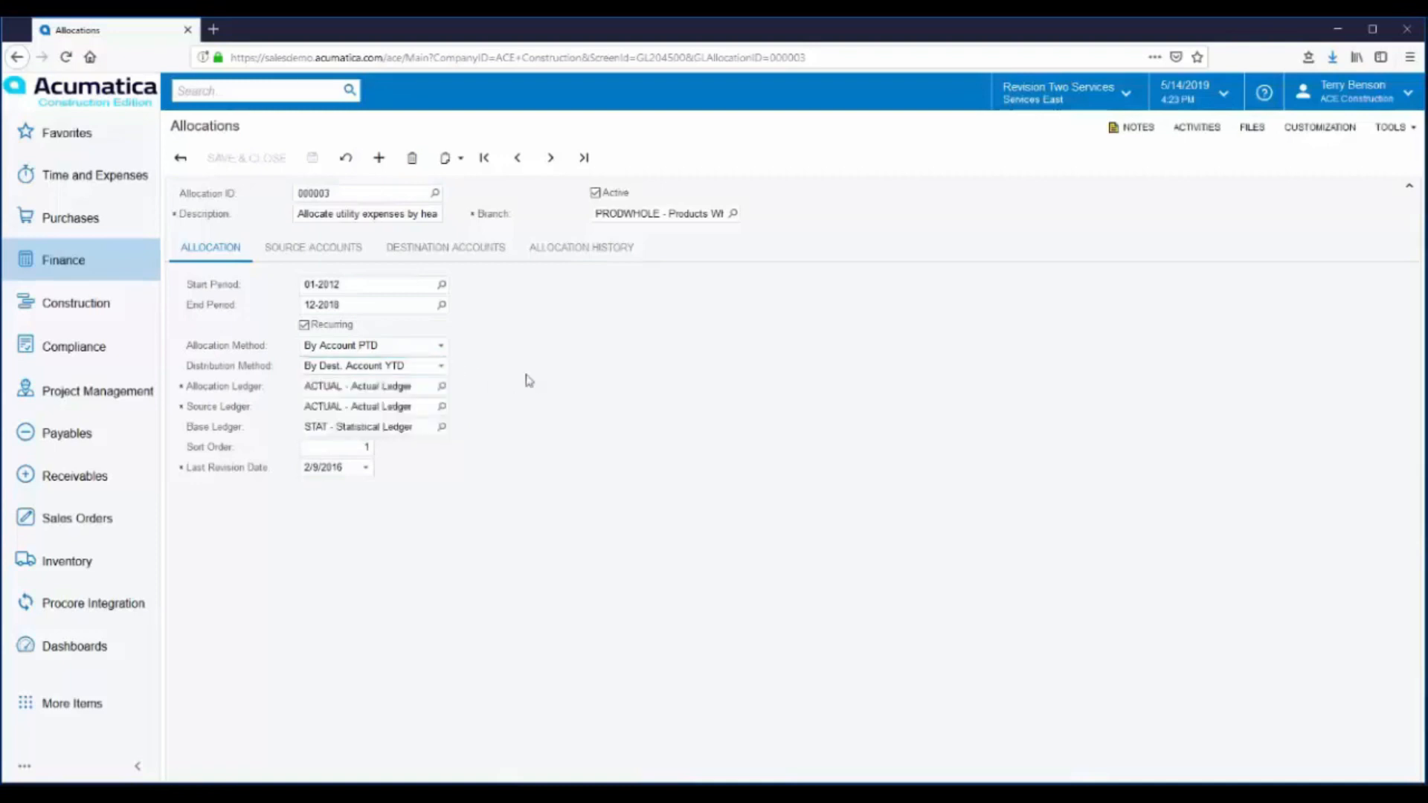
- Review the allocation's source accounts, destination accounts and history, and inspect the journal batch dated 8/31/2018
{"action": "left_click", "coordinate": [300, 253]}
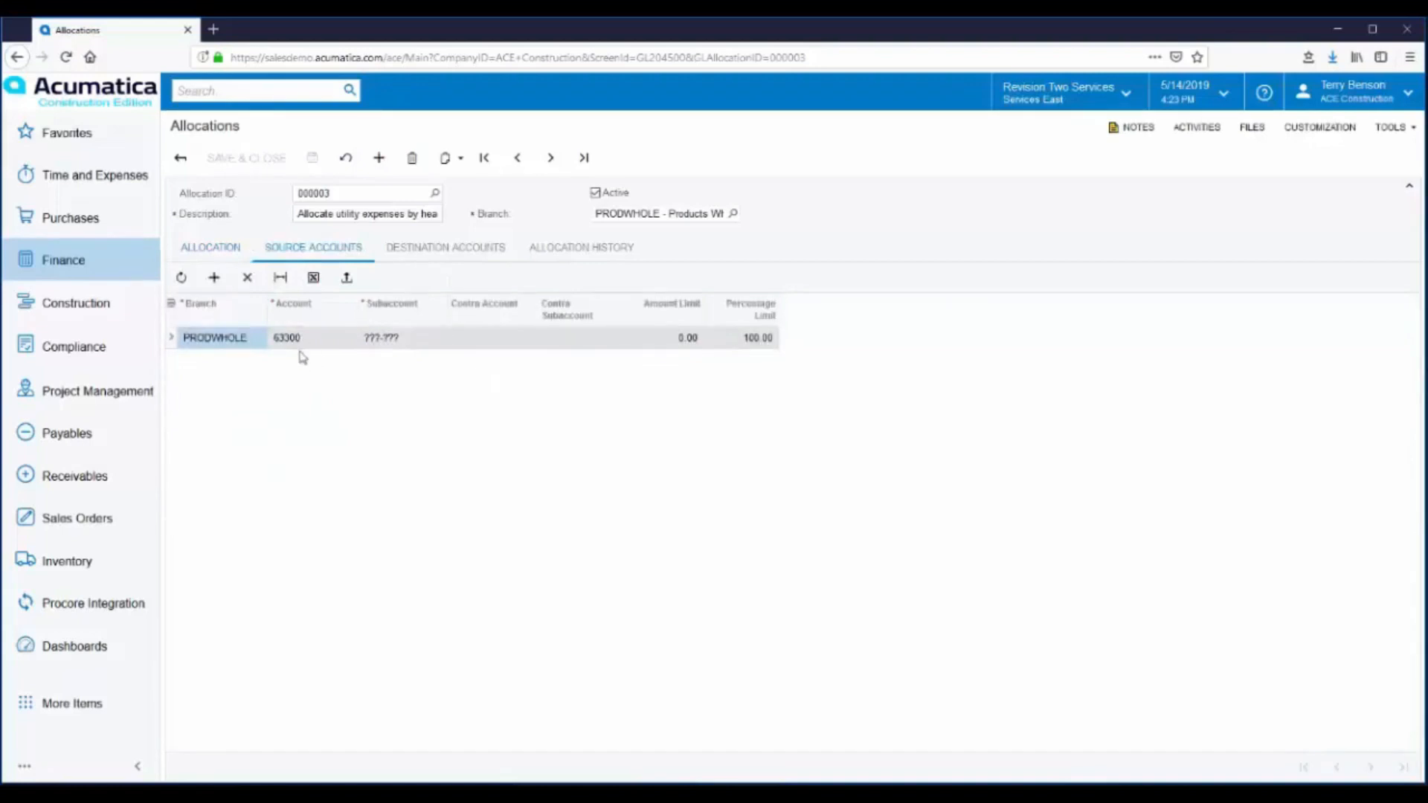
{"action": "left_click", "coordinate": [453, 253]}
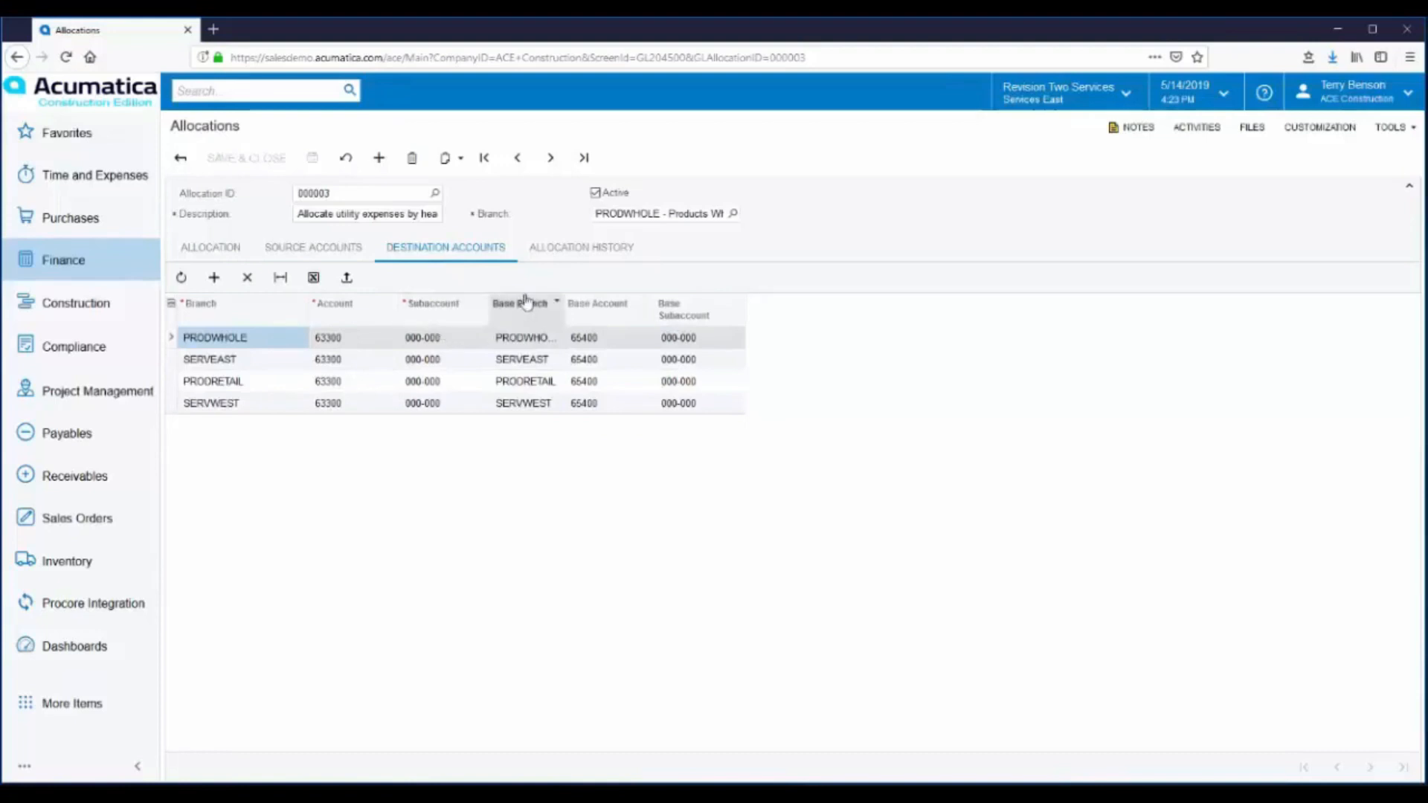
{"action": "left_click", "coordinate": [583, 253]}
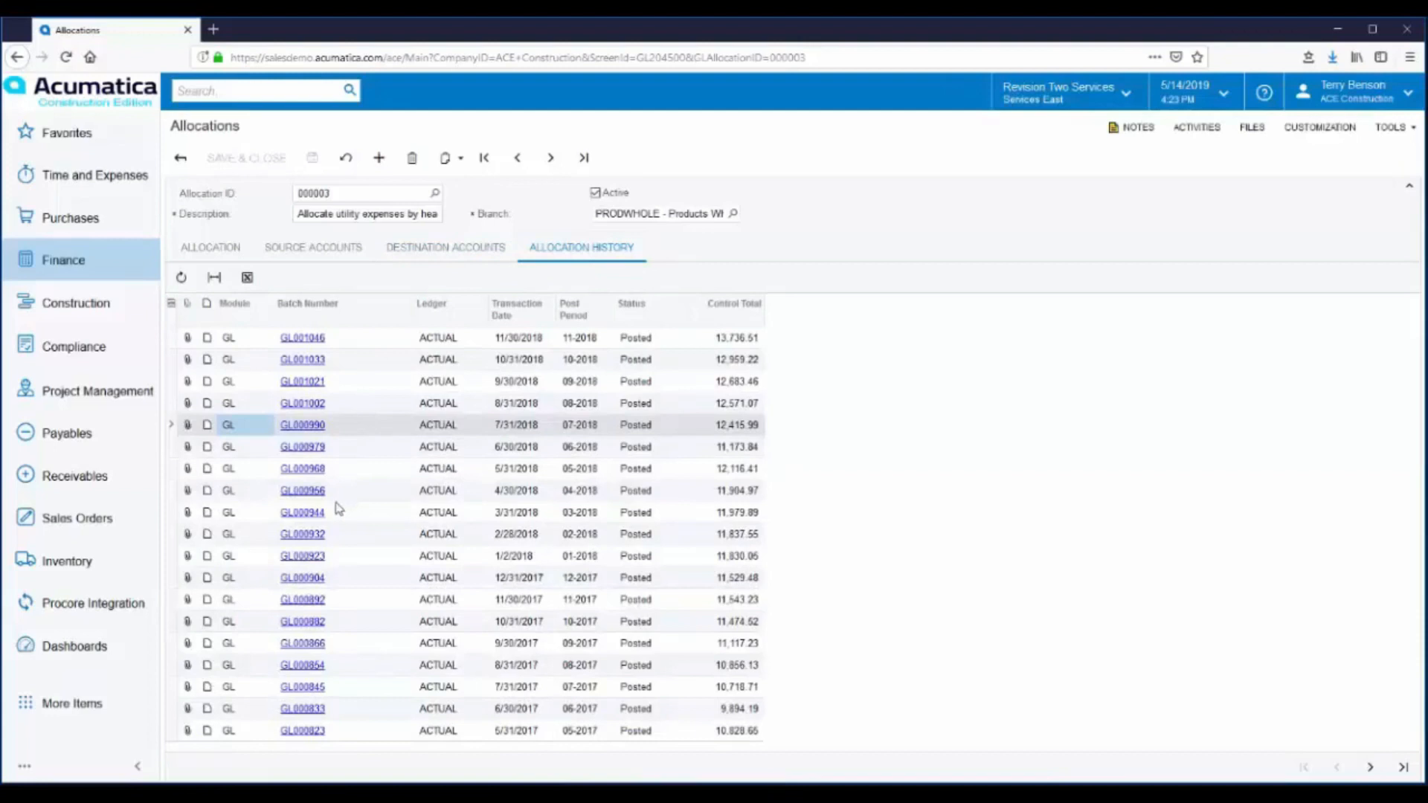
{"action": "left_click", "coordinate": [299, 403]}
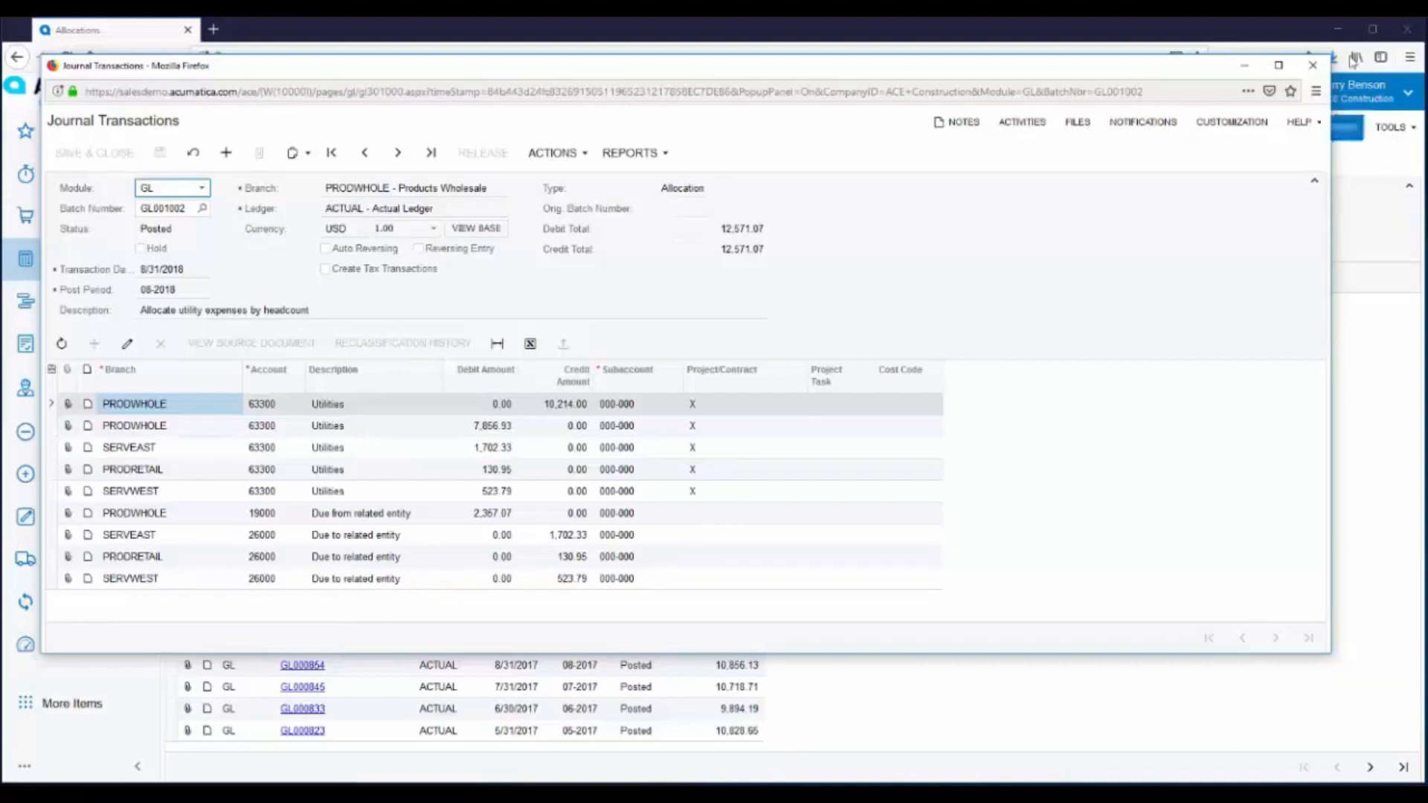
{"action": "left_click", "coordinate": [1314, 66]}
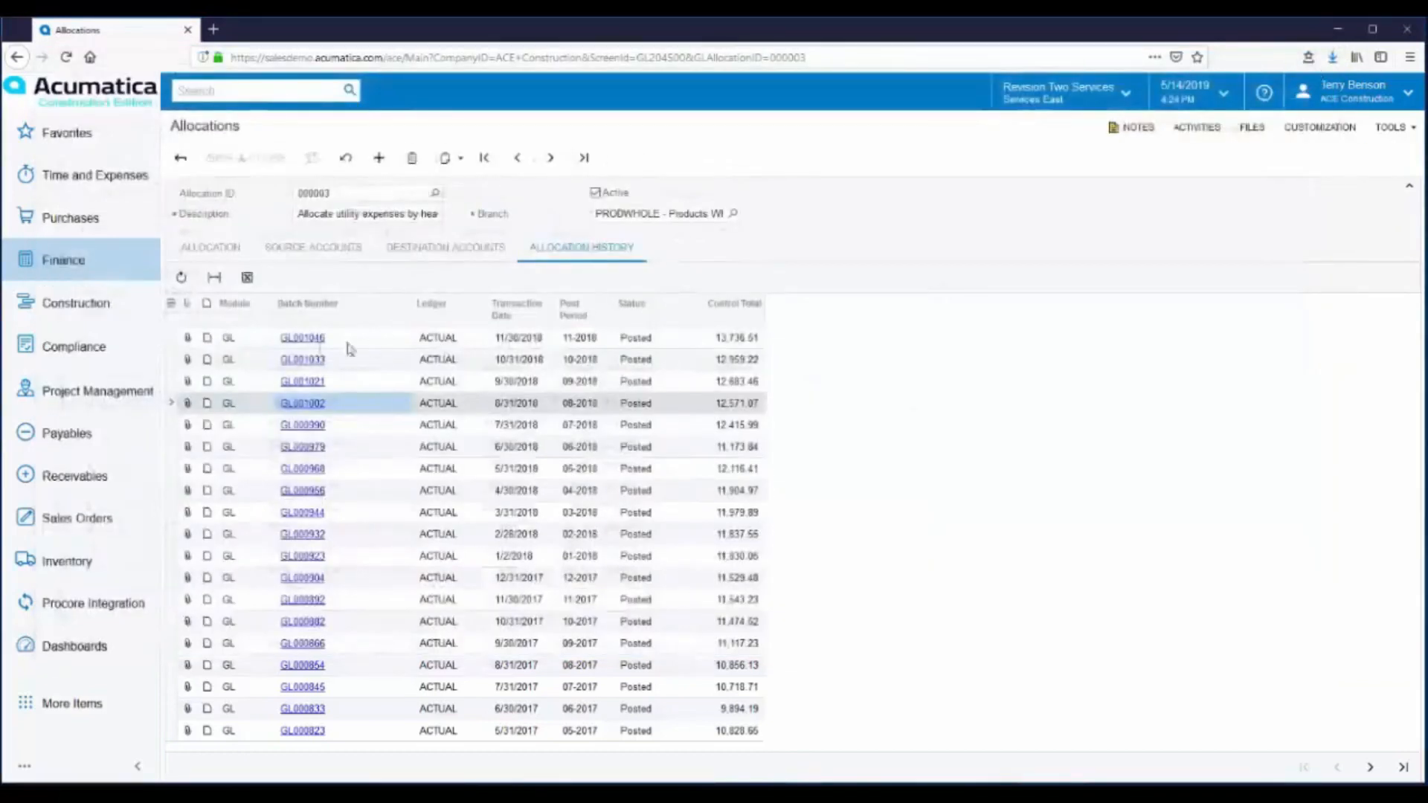
- Run the Profit & Loss report for financial period 11-2018
{"action": "left_click", "coordinate": [78, 269]}
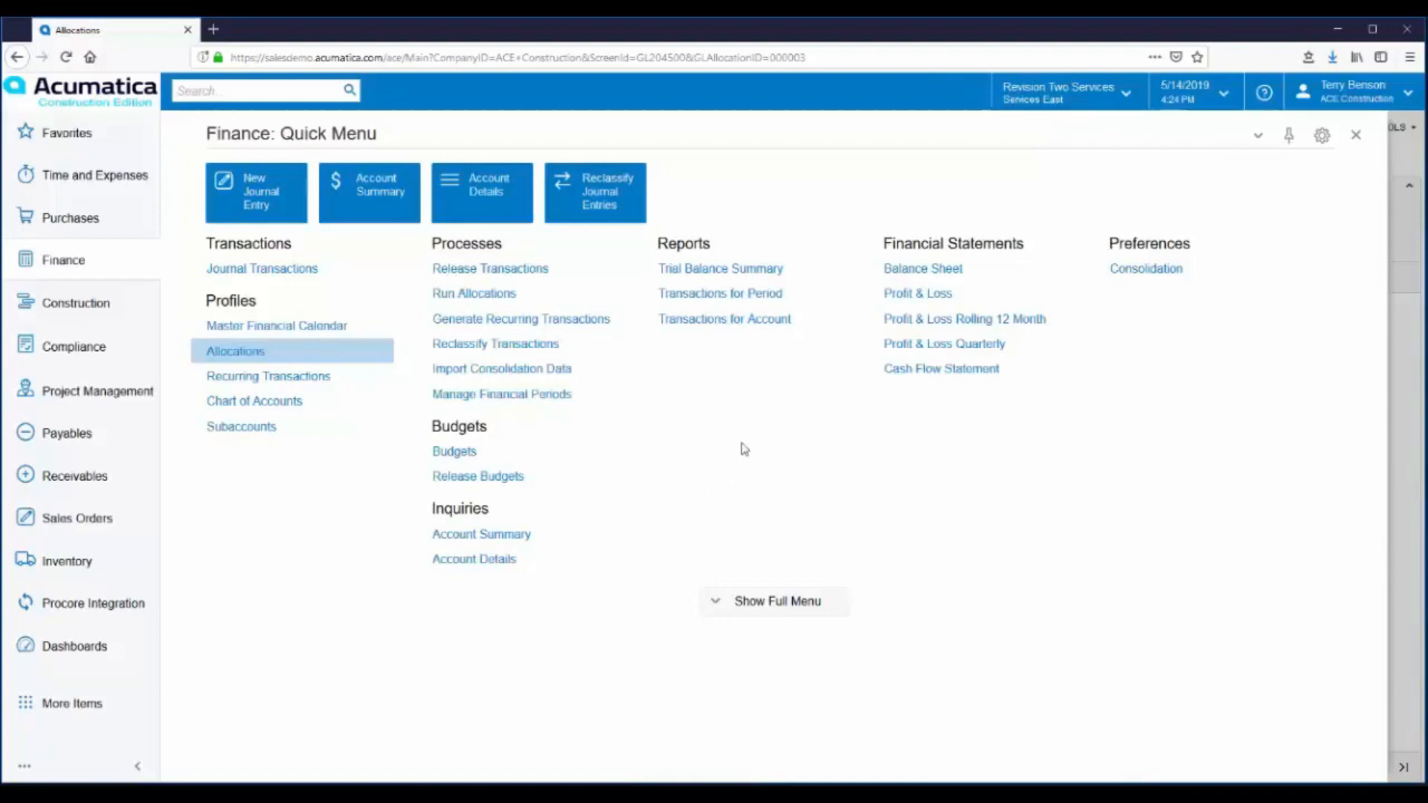
{"action": "left_click", "coordinate": [917, 296]}
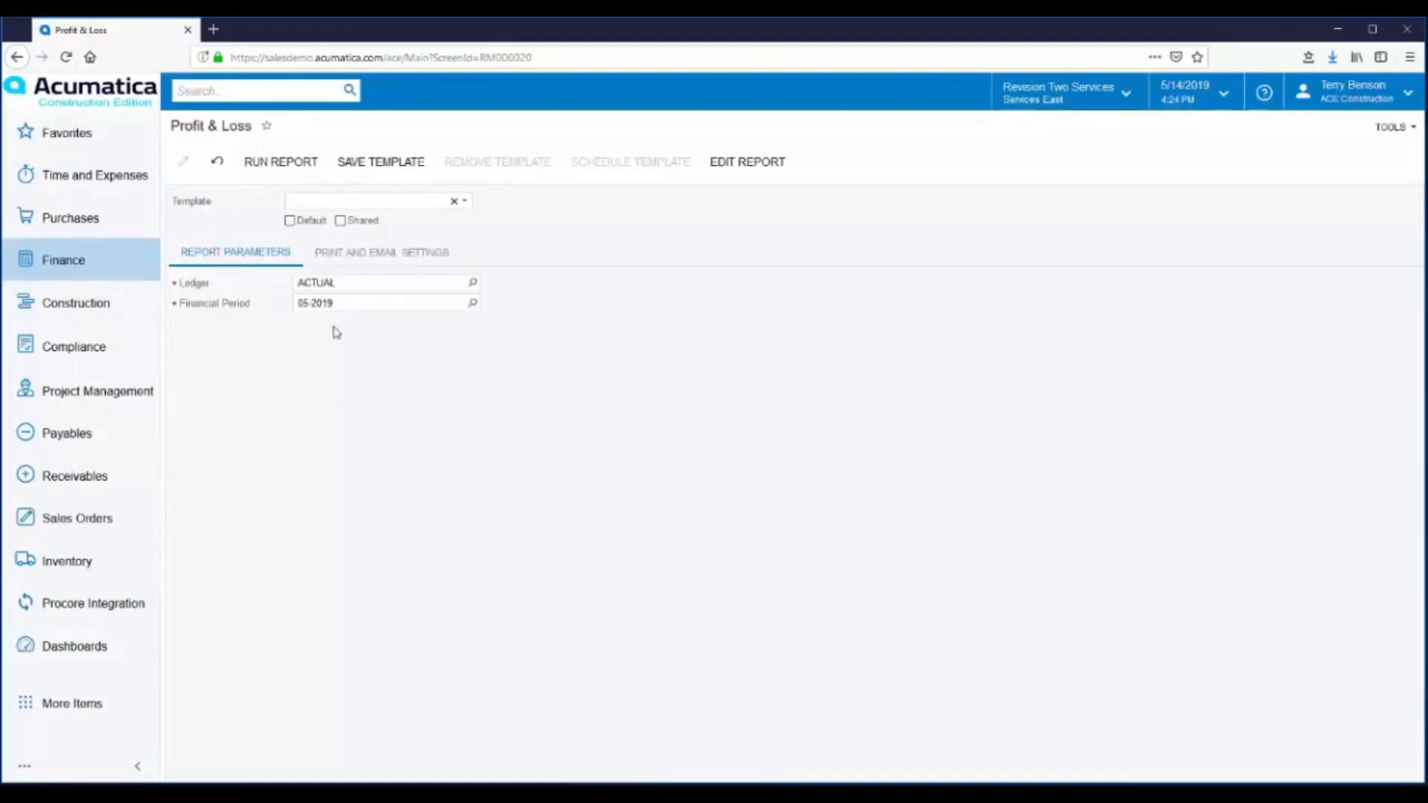
{"action": "left_click", "coordinate": [472, 304]}
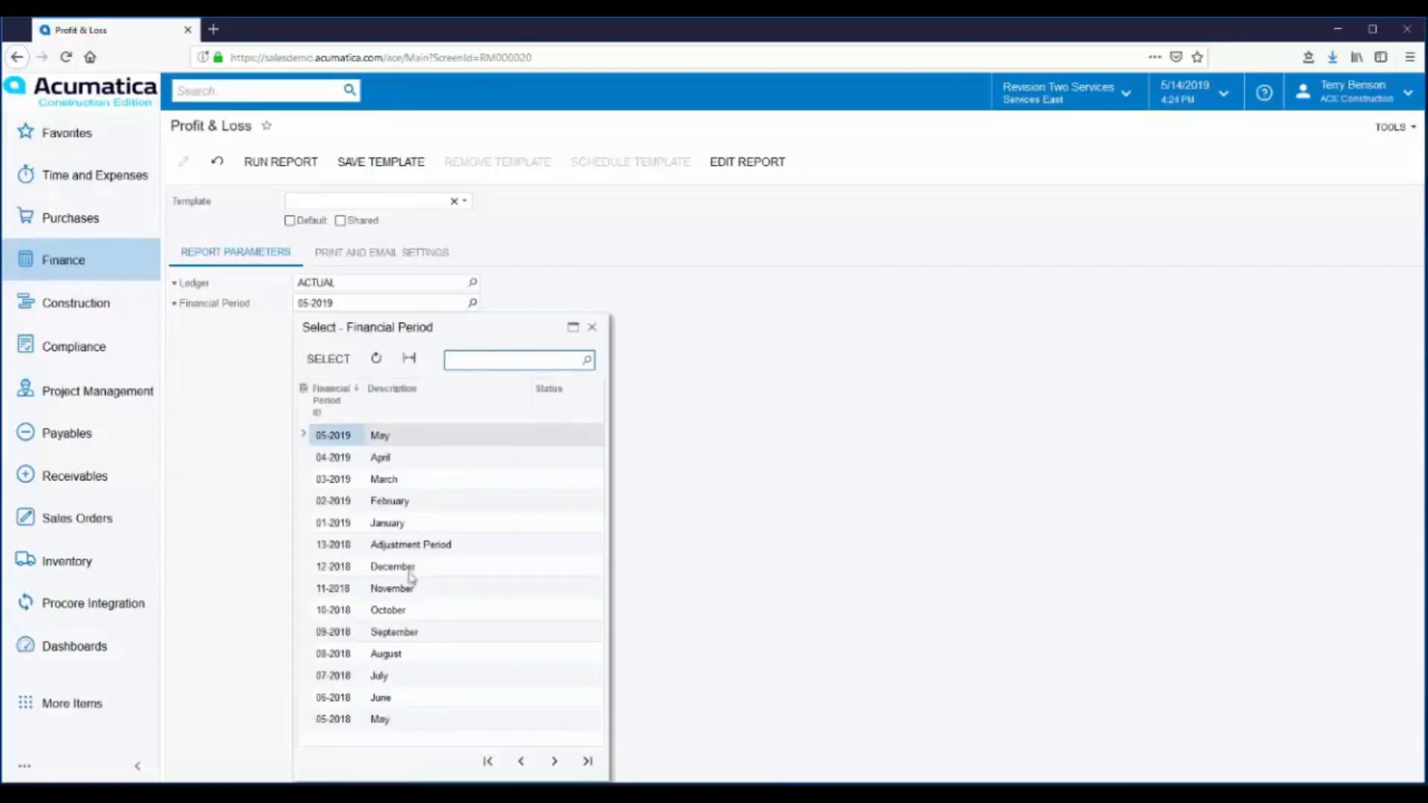
{"action": "double_click", "coordinate": [377, 591]}
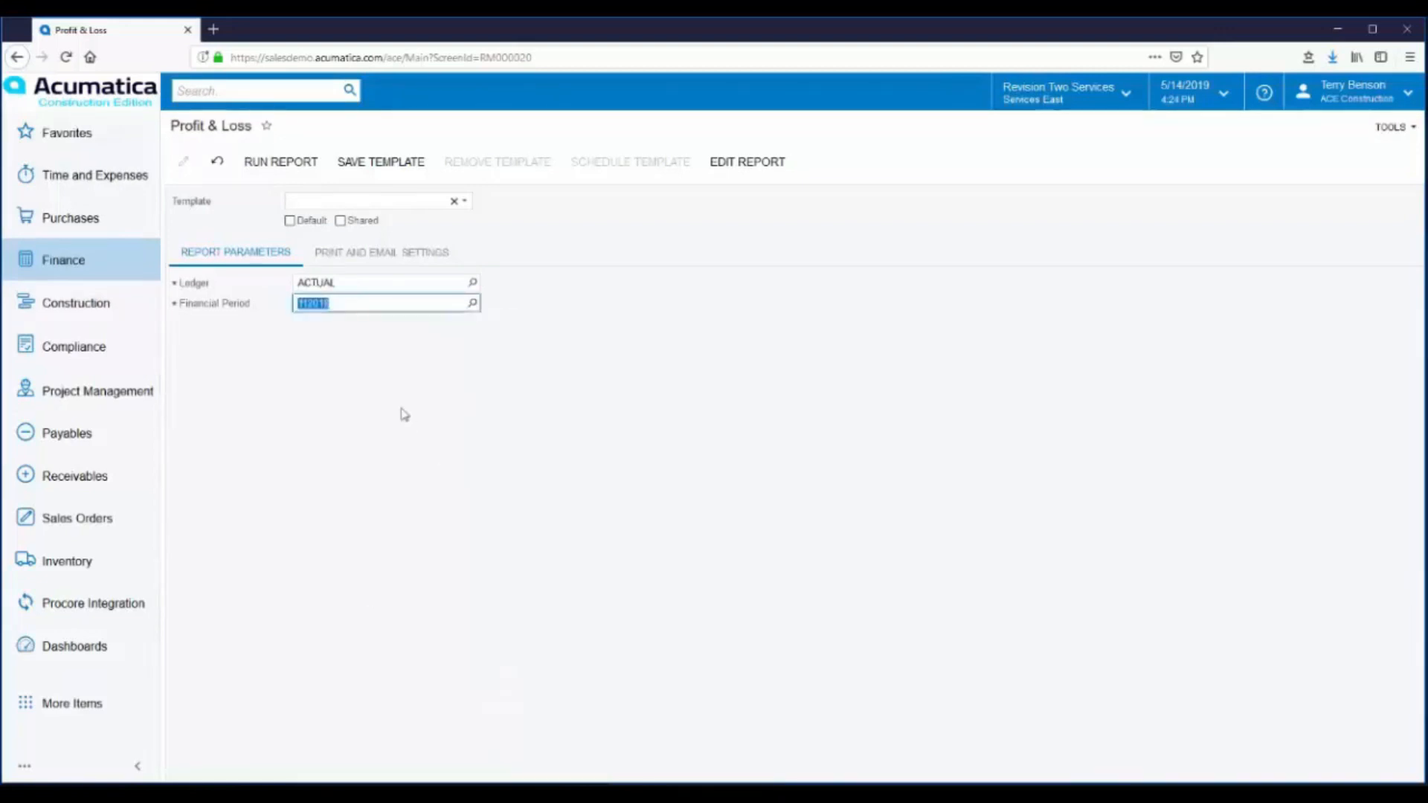
{"action": "left_click", "coordinate": [278, 165]}
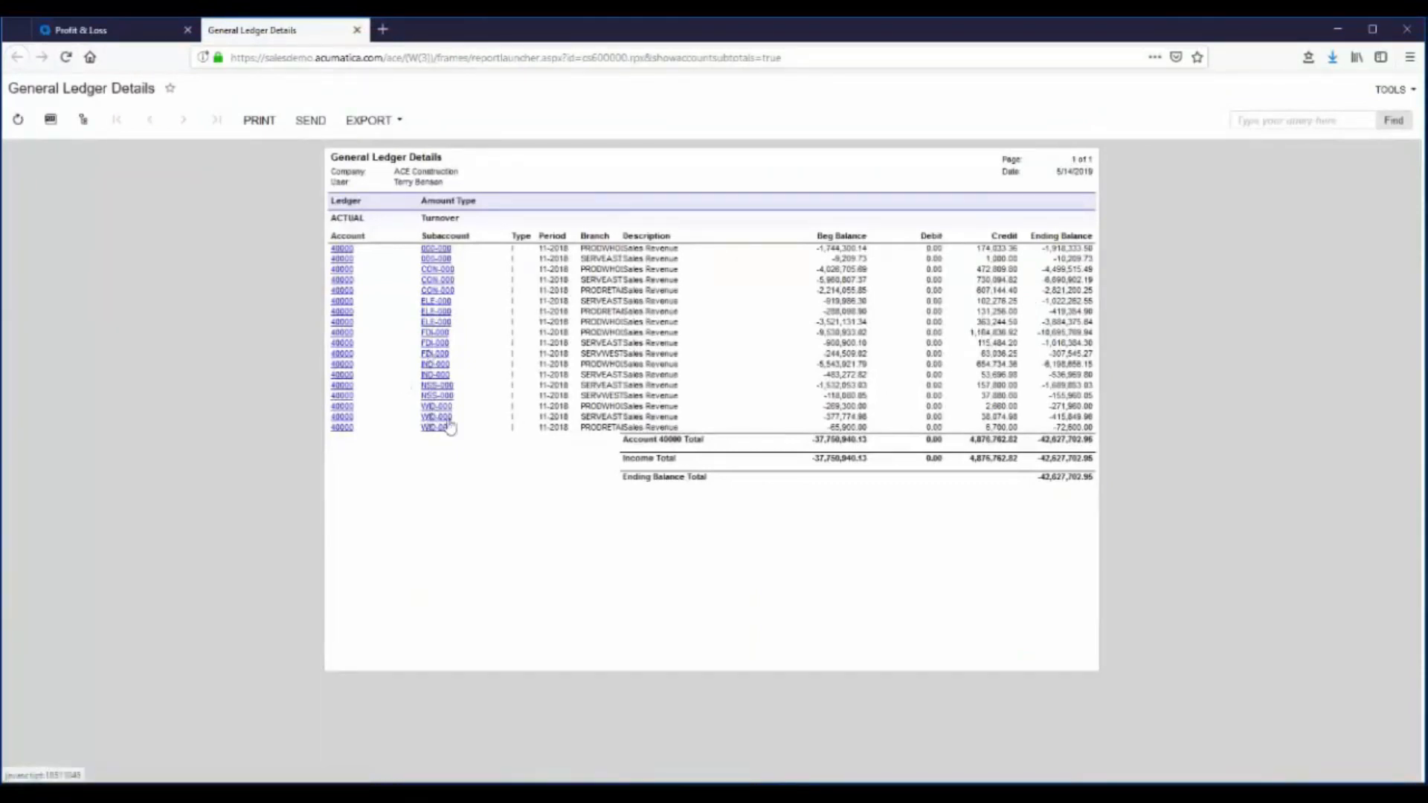
- Close the General Ledger Details report and check the export options of the Profit & Loss report
{"action": "left_click", "coordinate": [358, 31]}
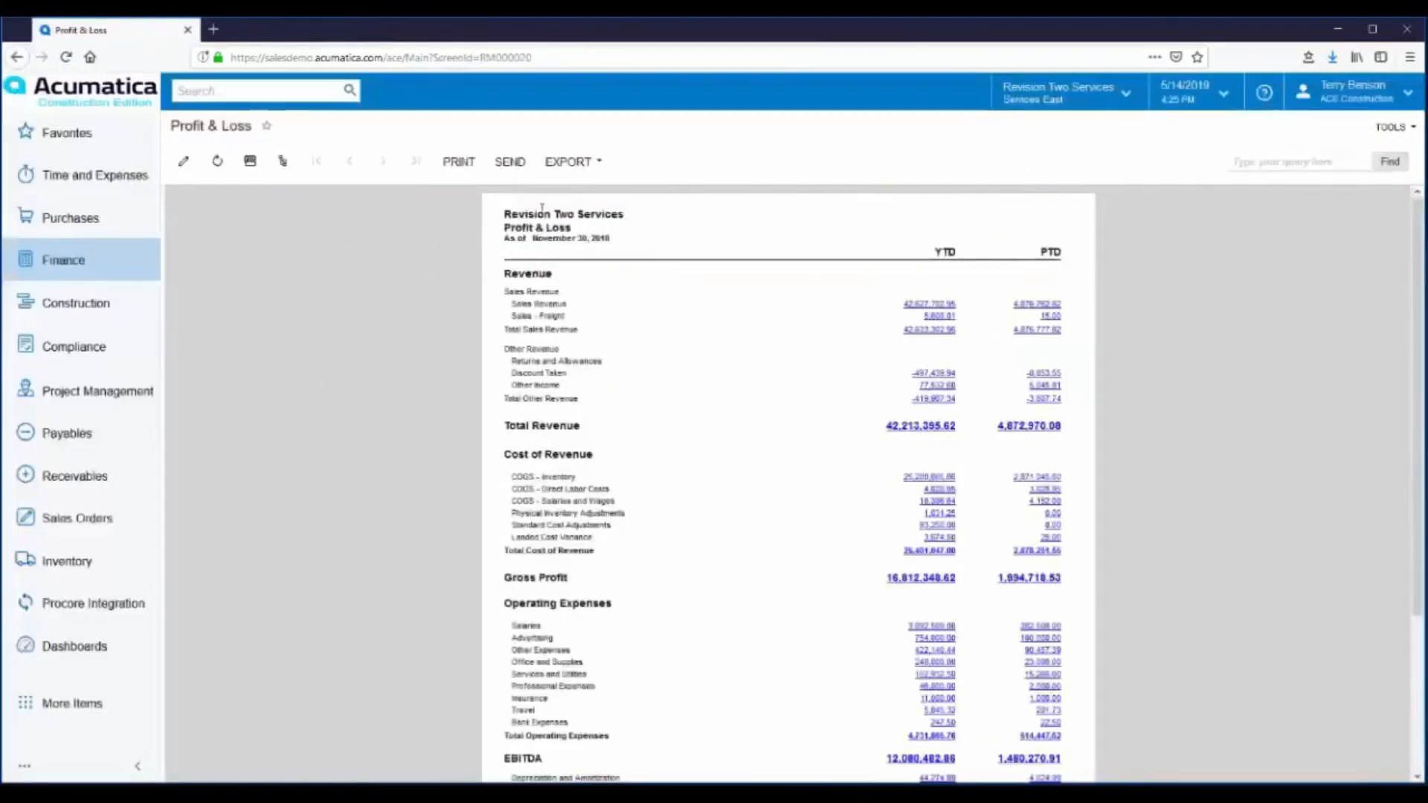
{"action": "left_click", "coordinate": [599, 163]}
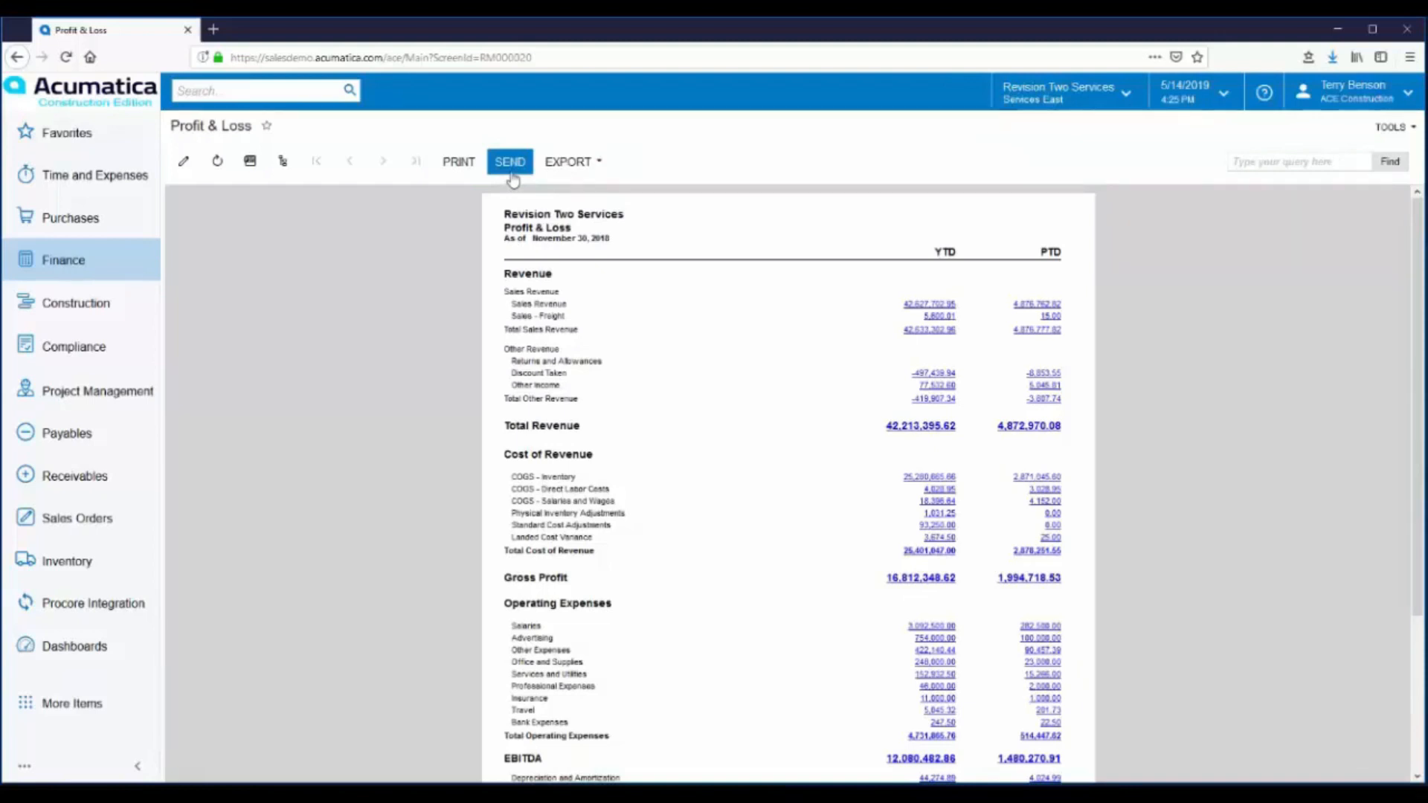
- Compare the Profit & Loss results by company and branch using the report's structure tree, ending on the consolidated report
{"action": "left_click", "coordinate": [284, 167]}
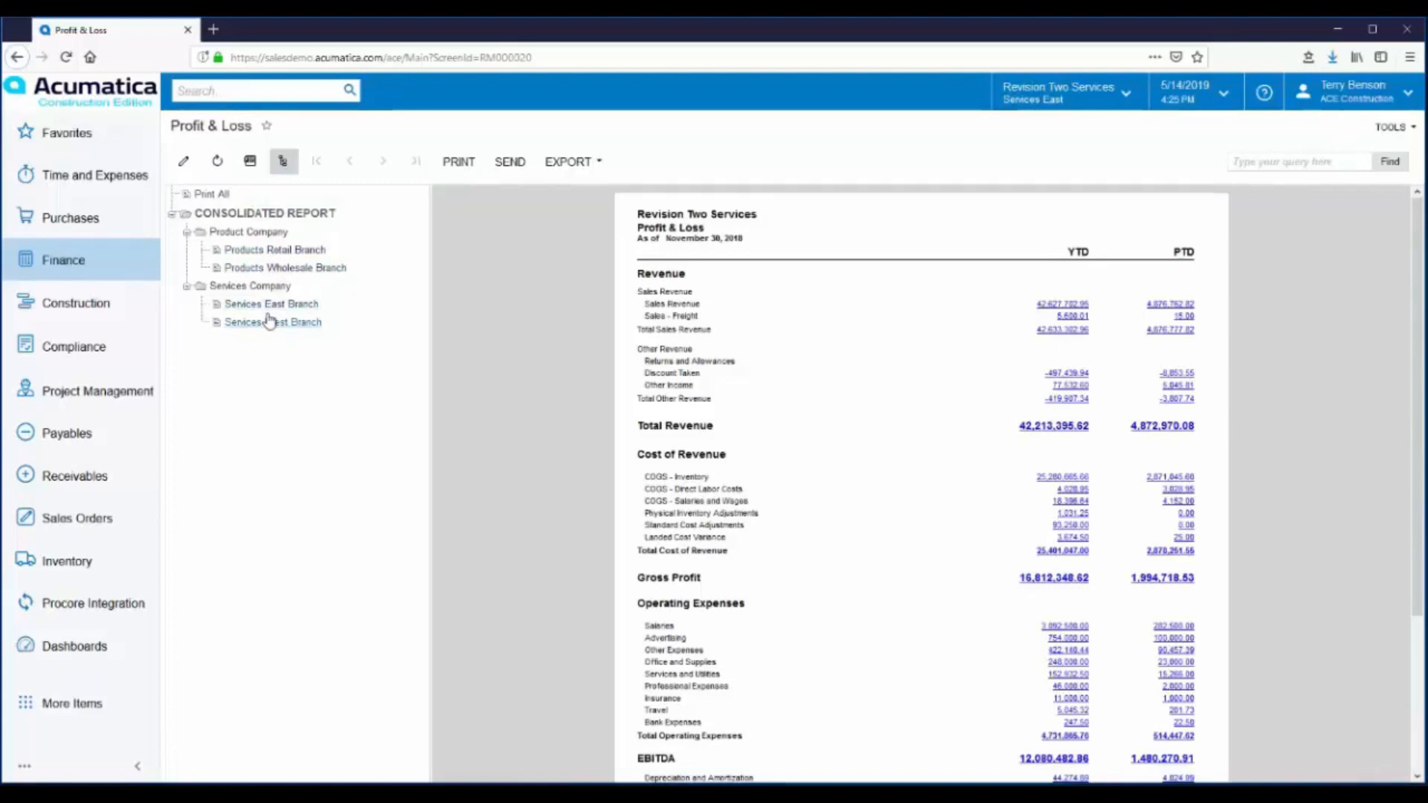
{"action": "left_click", "coordinate": [263, 308]}
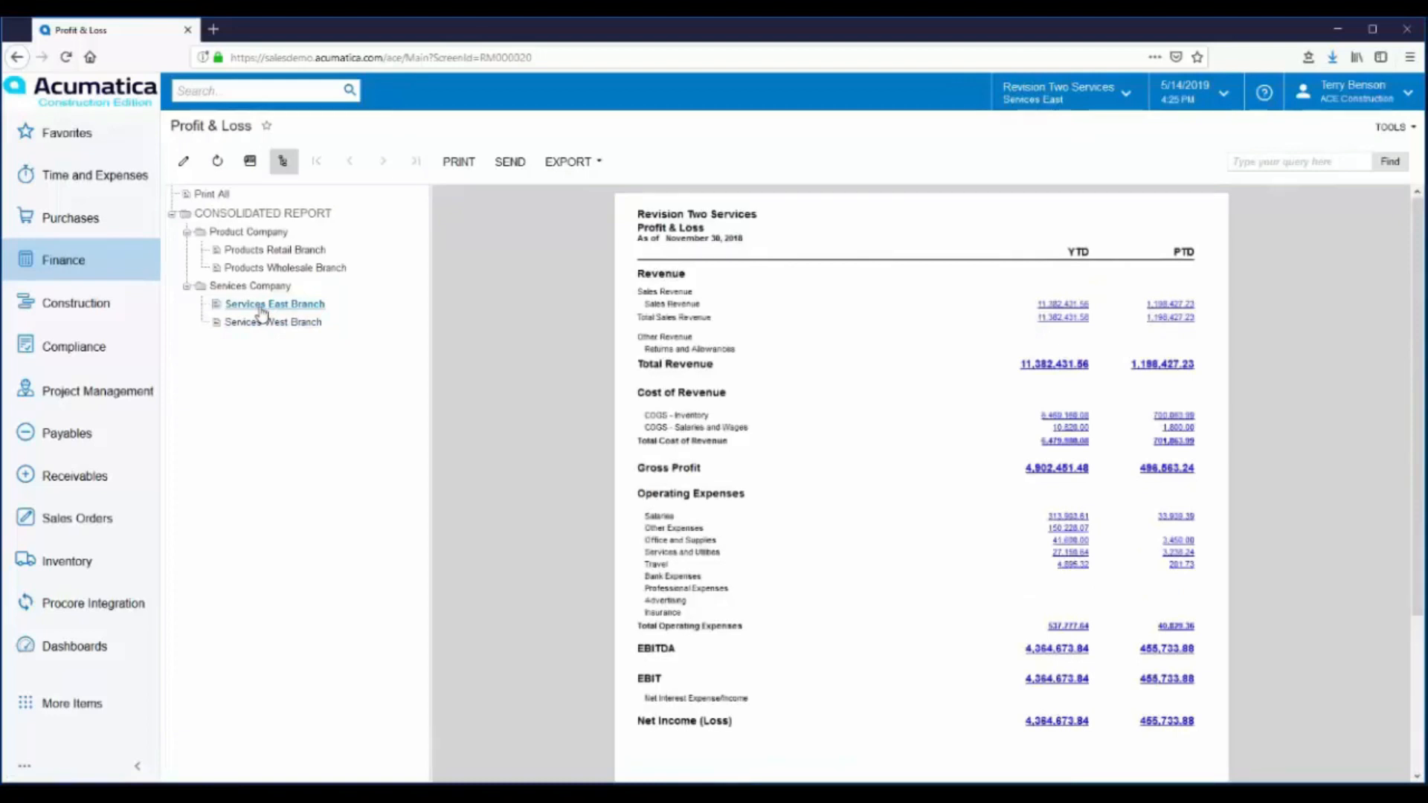
{"action": "left_click", "coordinate": [256, 287]}
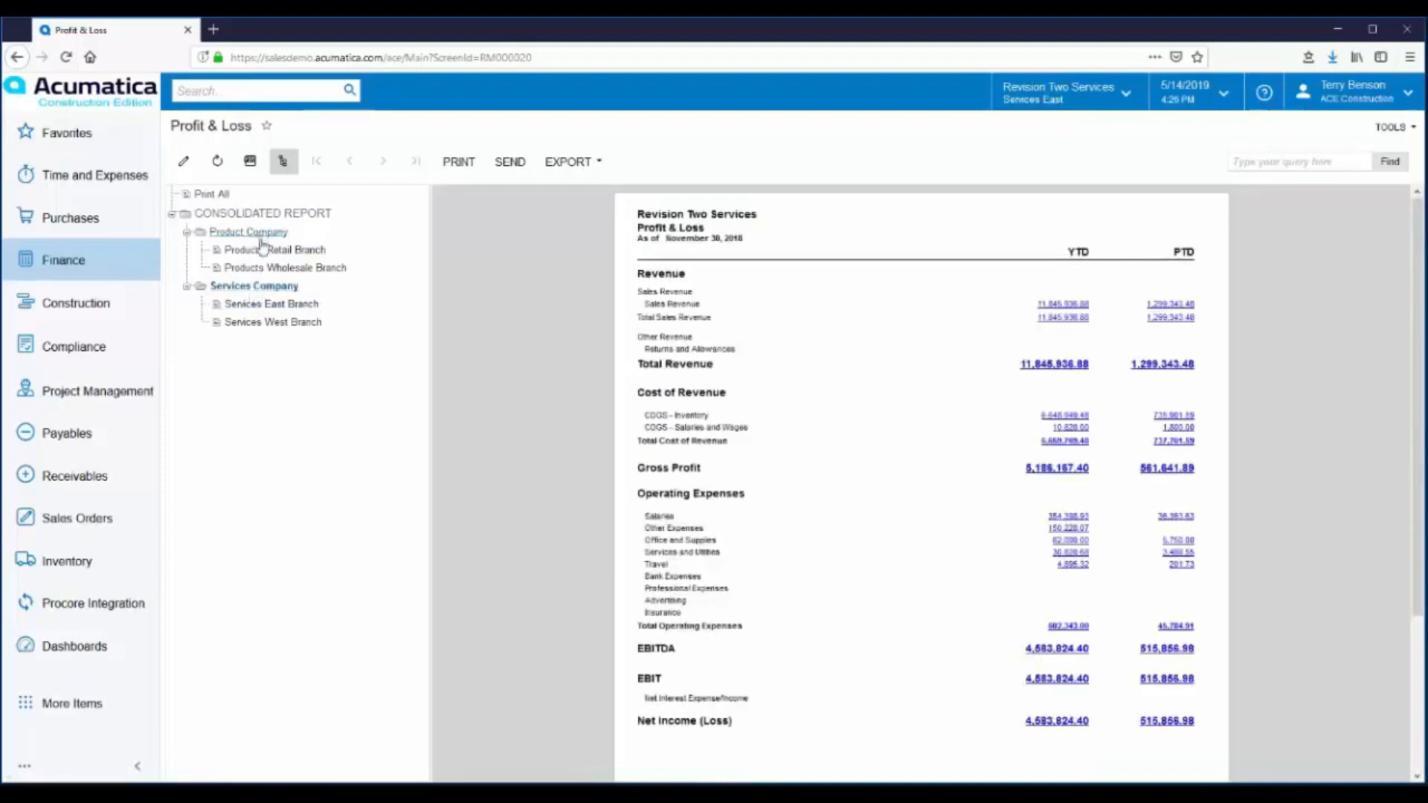
{"action": "left_click", "coordinate": [258, 271]}
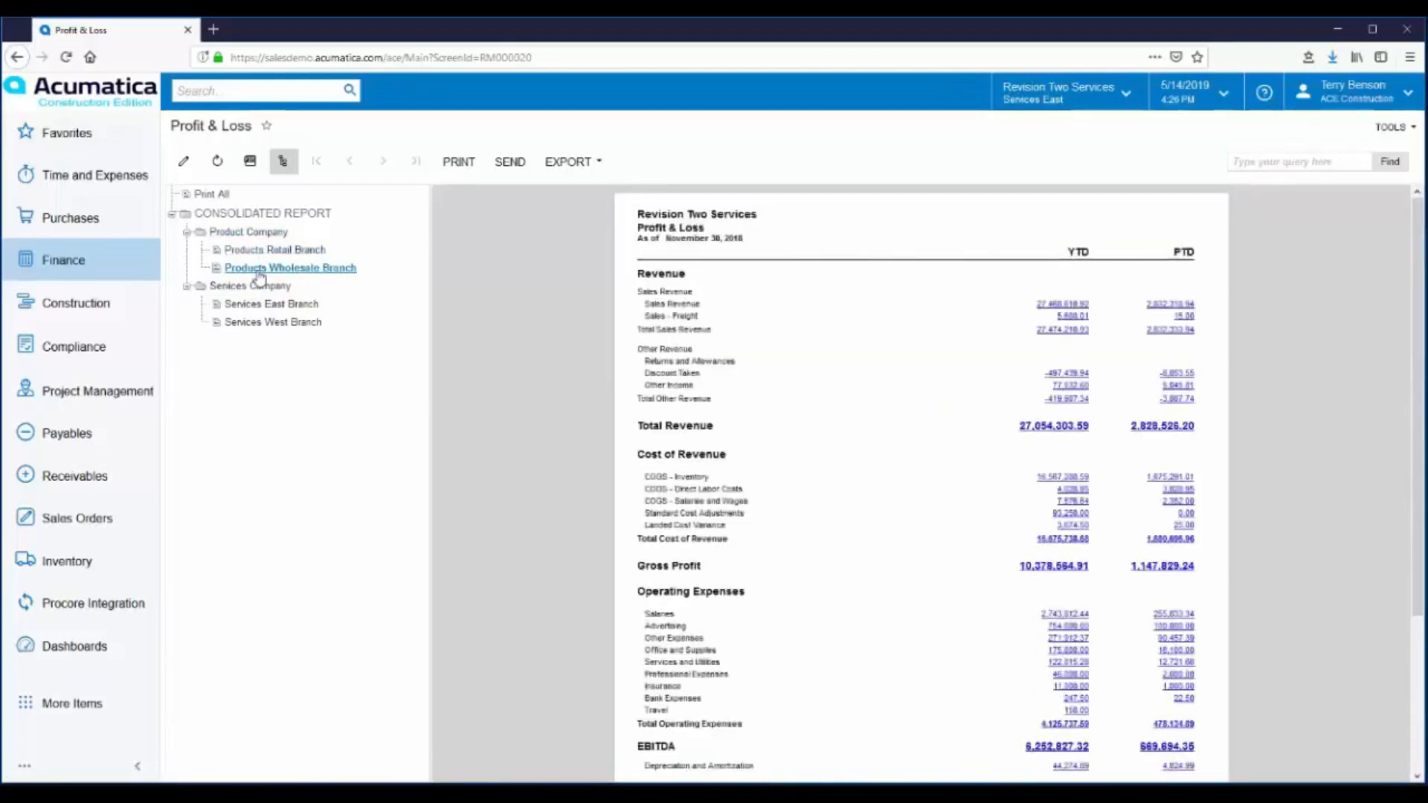
{"action": "left_click", "coordinate": [256, 250]}
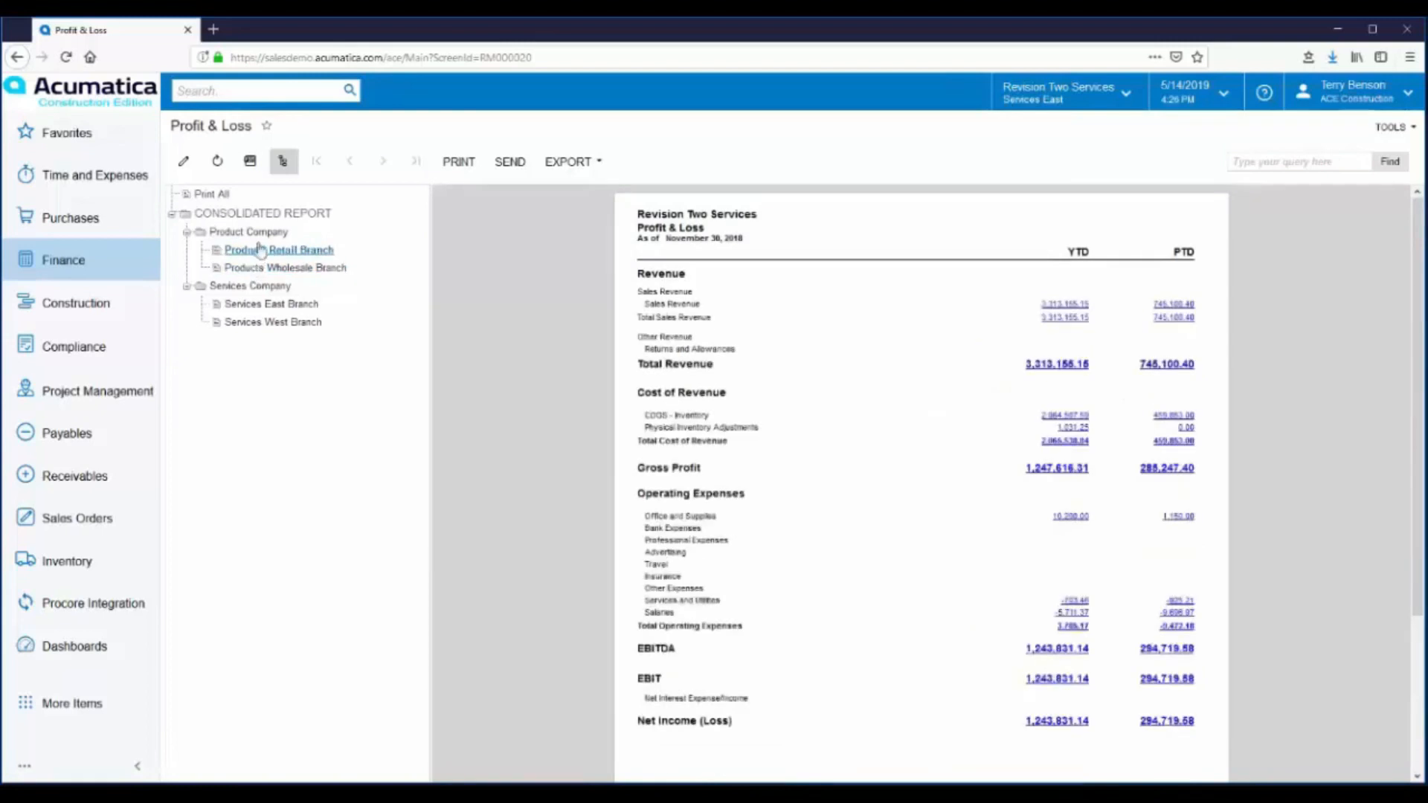
{"action": "left_click", "coordinate": [252, 233]}
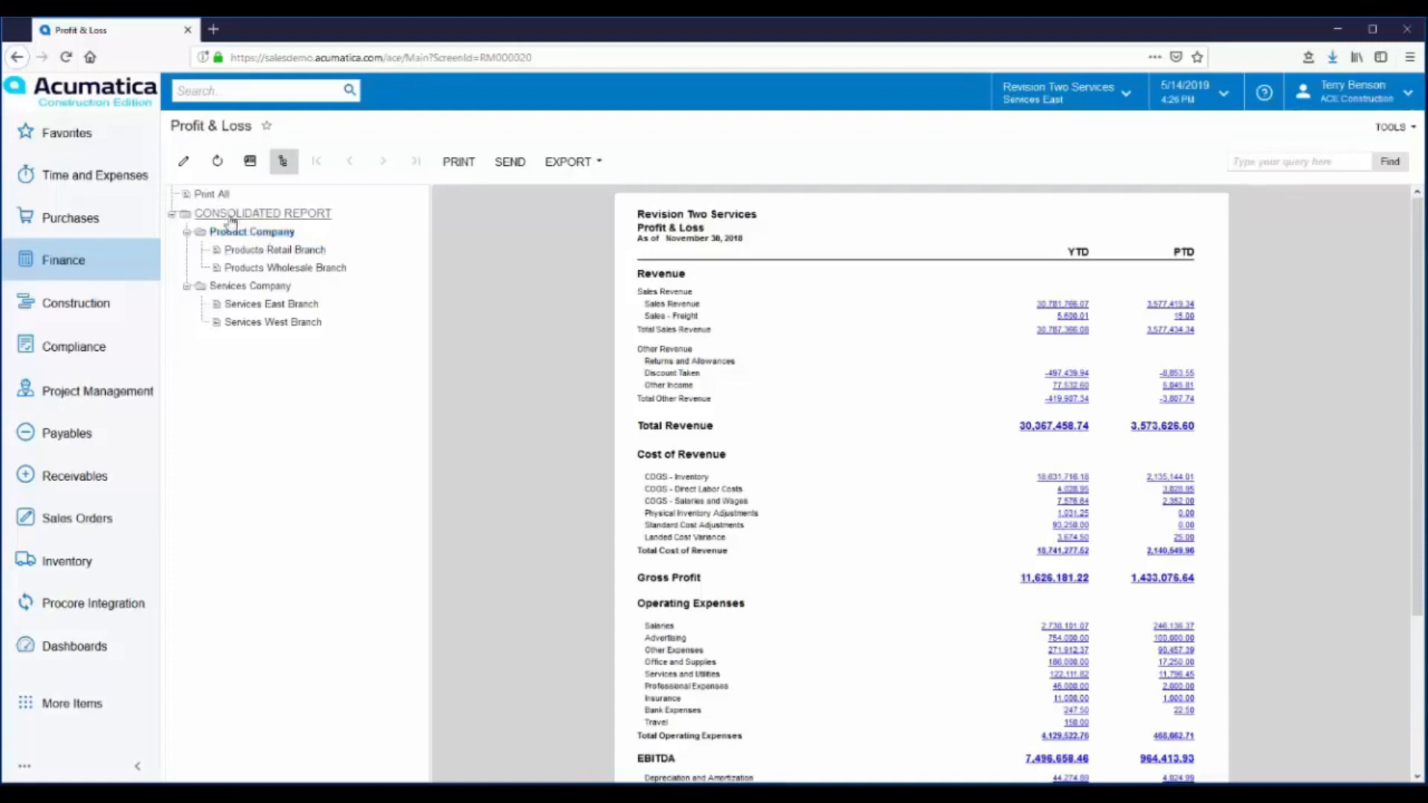
{"action": "left_click", "coordinate": [235, 216]}
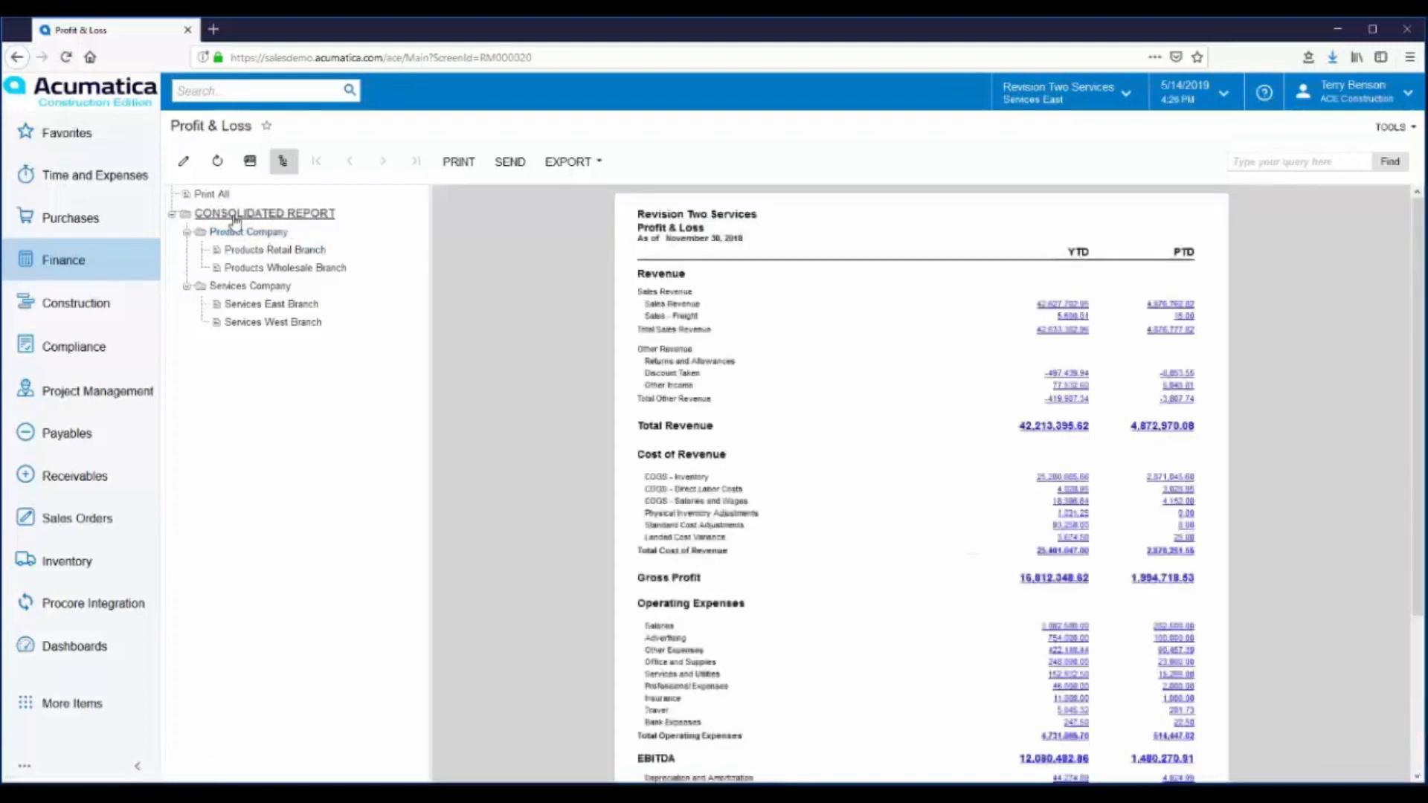